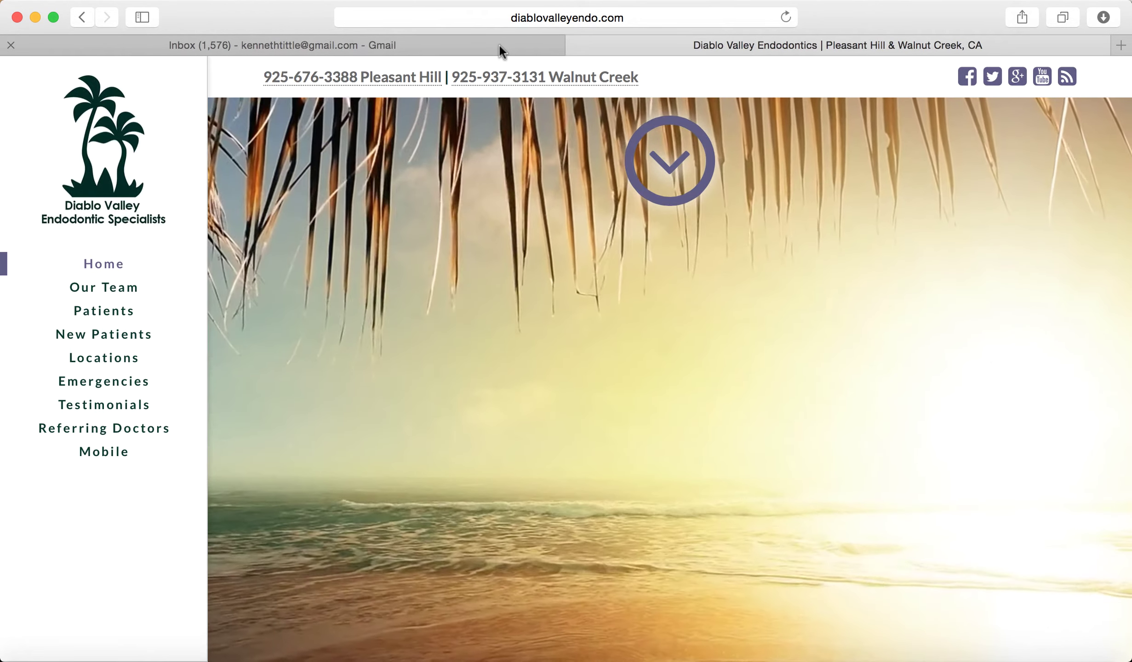
# Step: Open the 3:45 PM Diablo Valley Endodontic Specialists notification email in the Gmail inbox
pyautogui.click(501, 51)
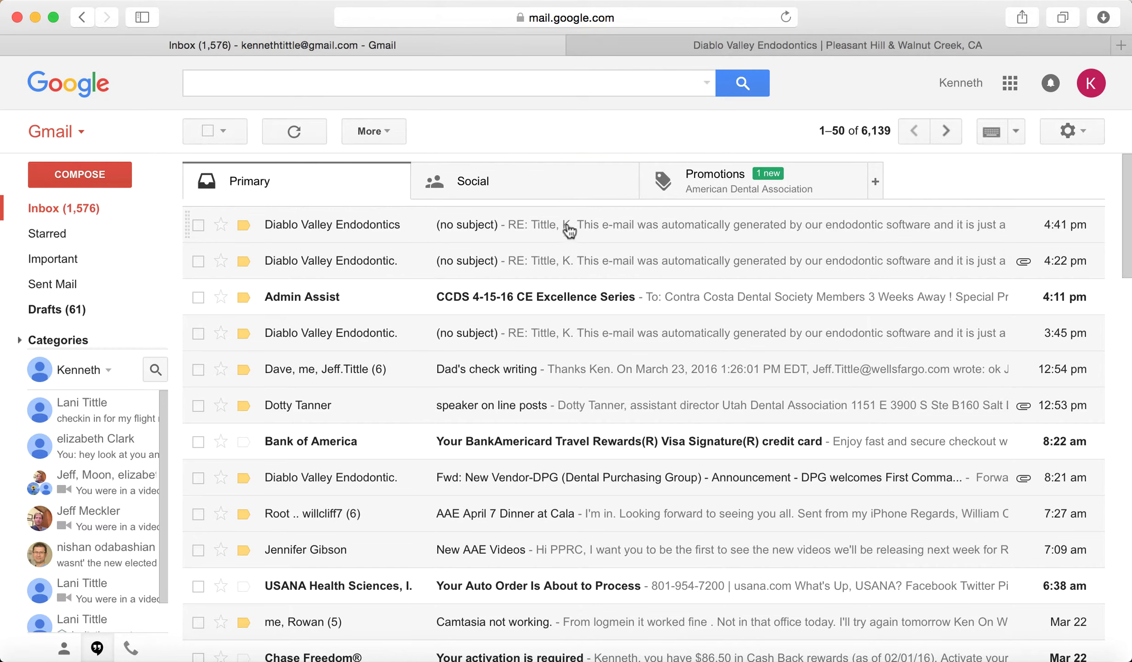
pyautogui.click(587, 338)
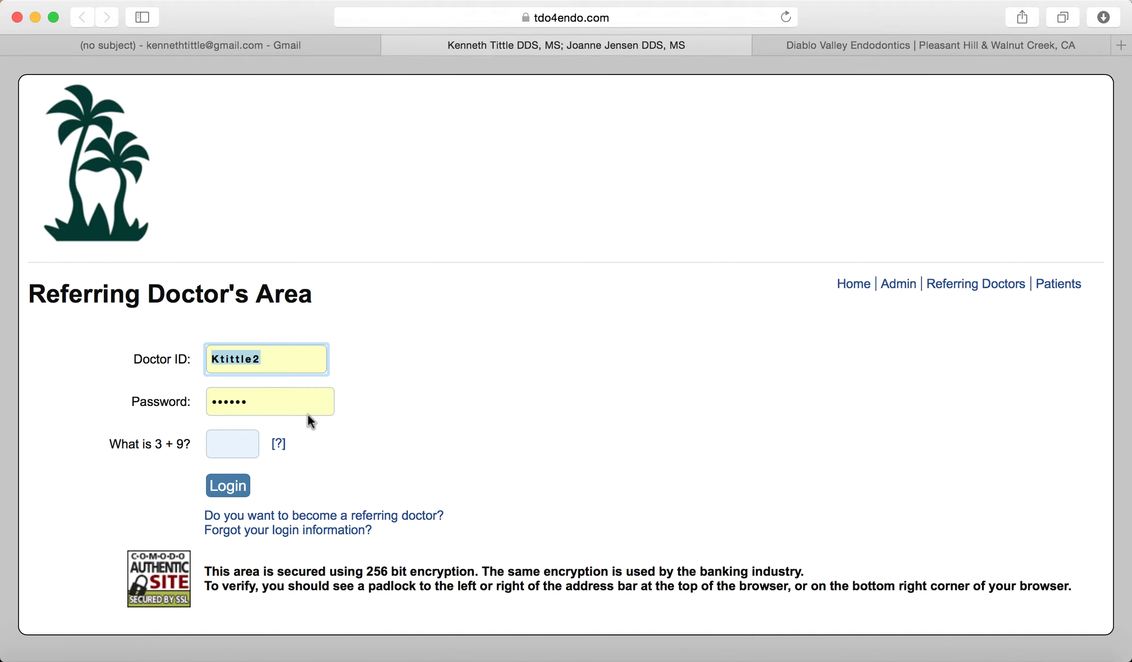
# Step: Answer the 'What is 3 + 9?' check, log in, and open the patient's final report file
pyautogui.click(236, 446)
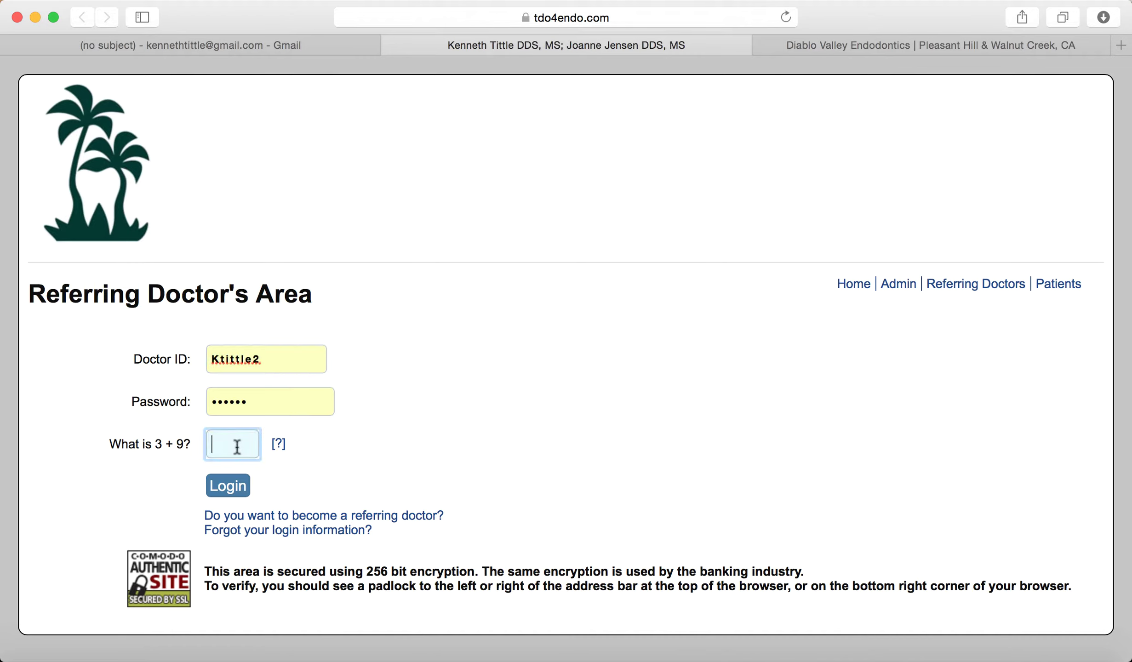
pyautogui.write('12')
pyautogui.click(218, 486)
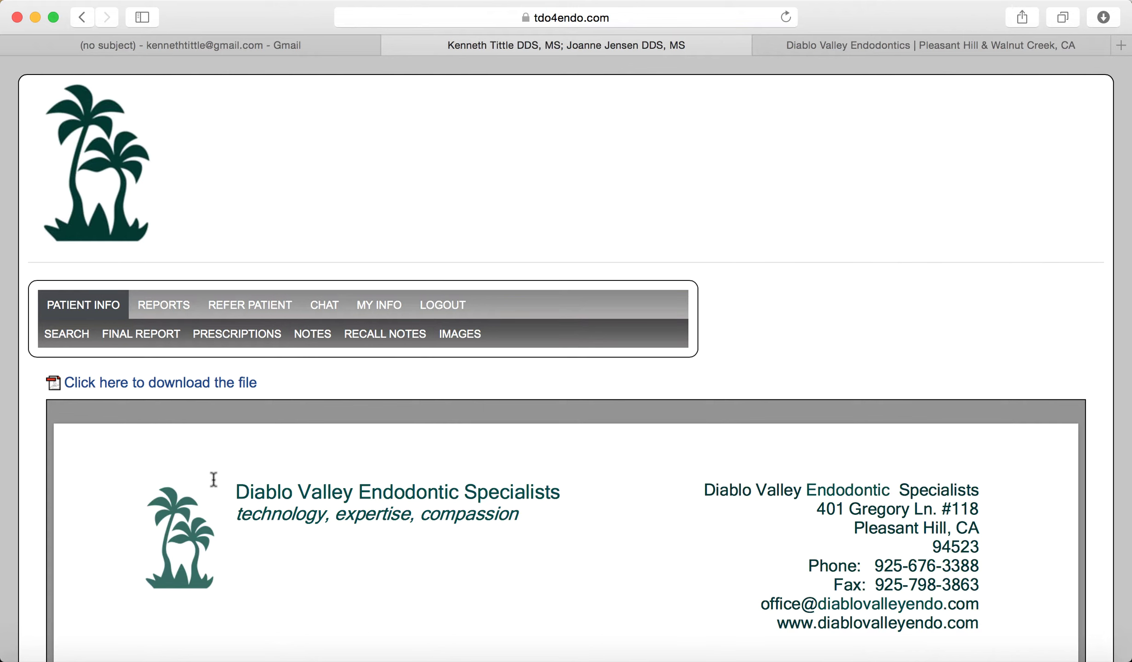
pyautogui.click(182, 387)
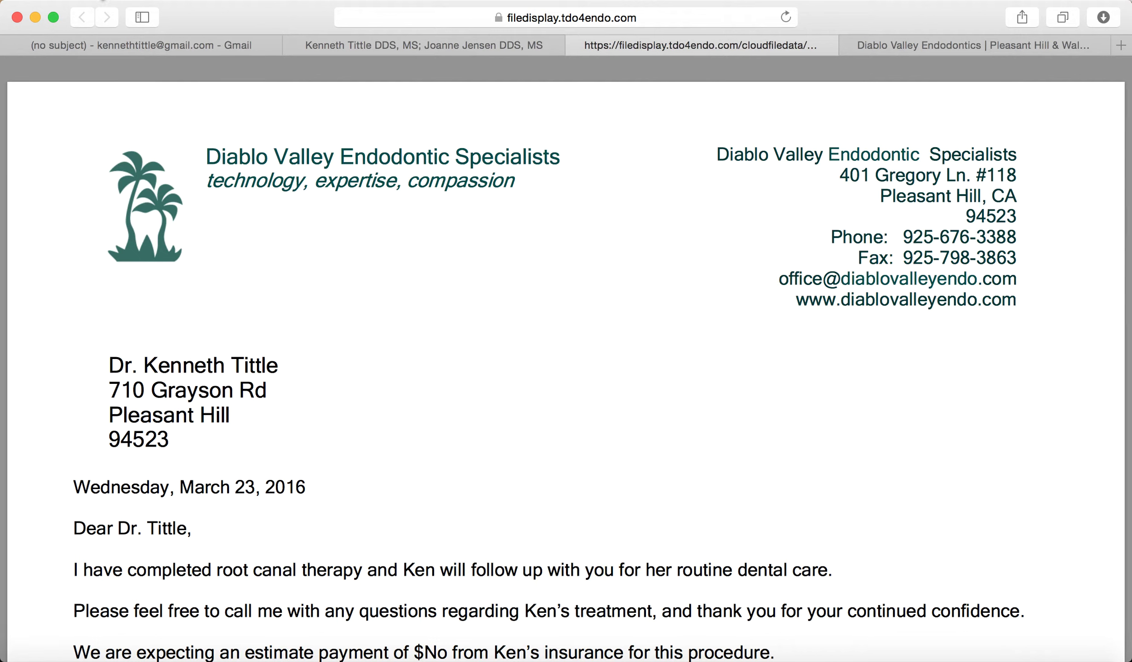
# Step: Save the final report letter with File > Save As to Documents under a new file name
pyautogui.click(98, 1)
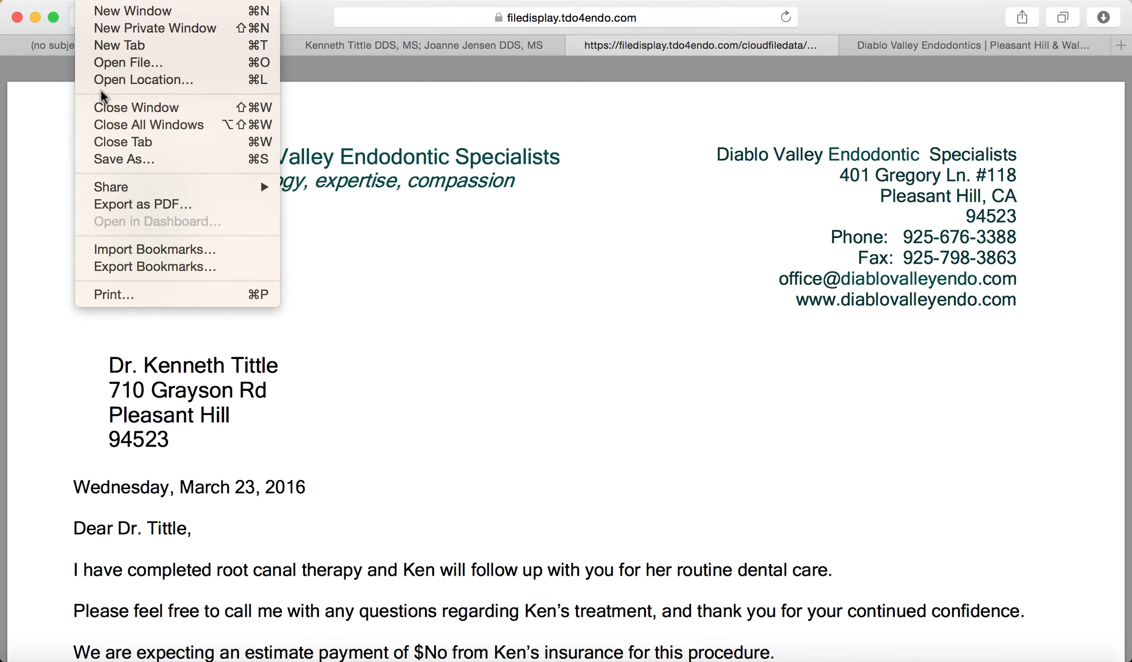
pyautogui.click(103, 160)
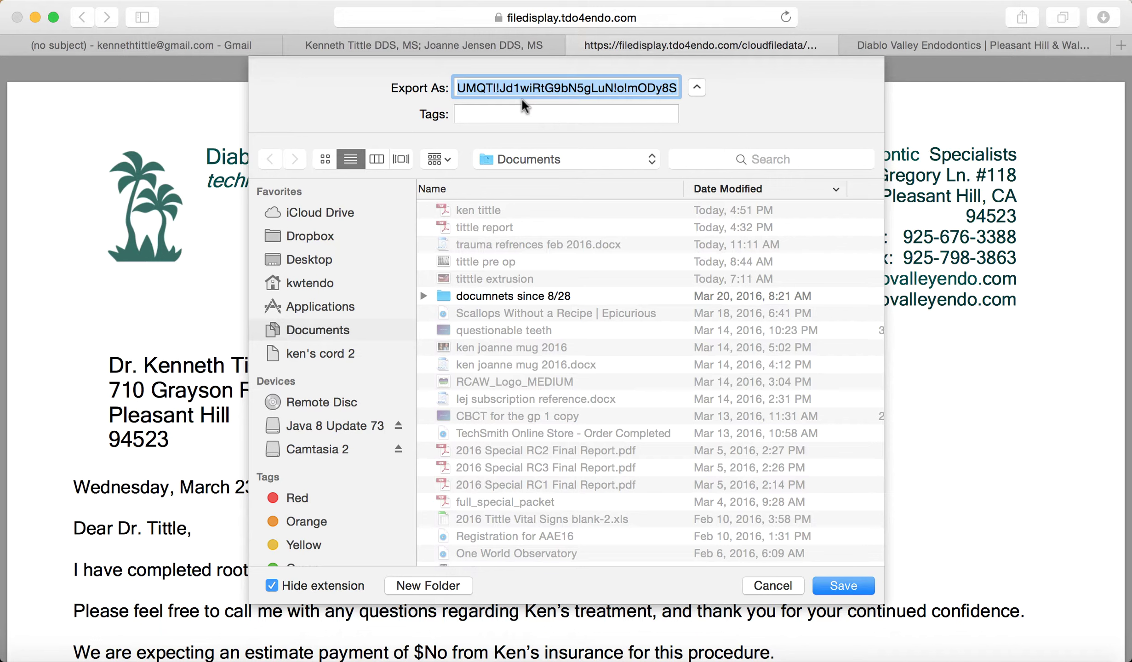
pyautogui.write('ken tittle4')
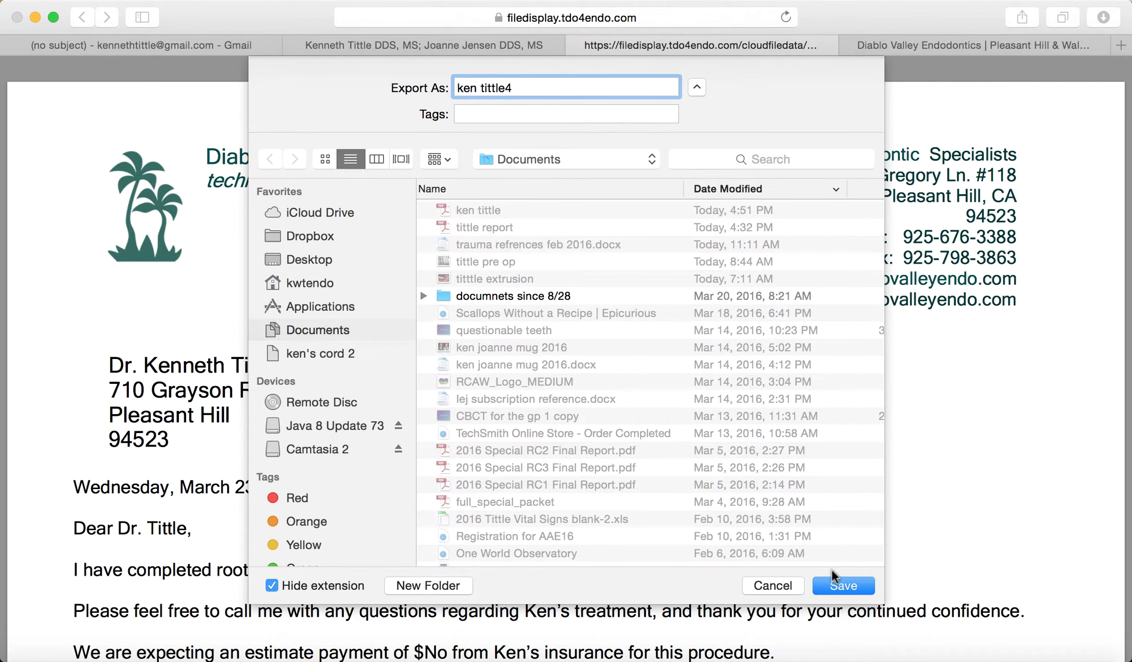
pyautogui.click(832, 588)
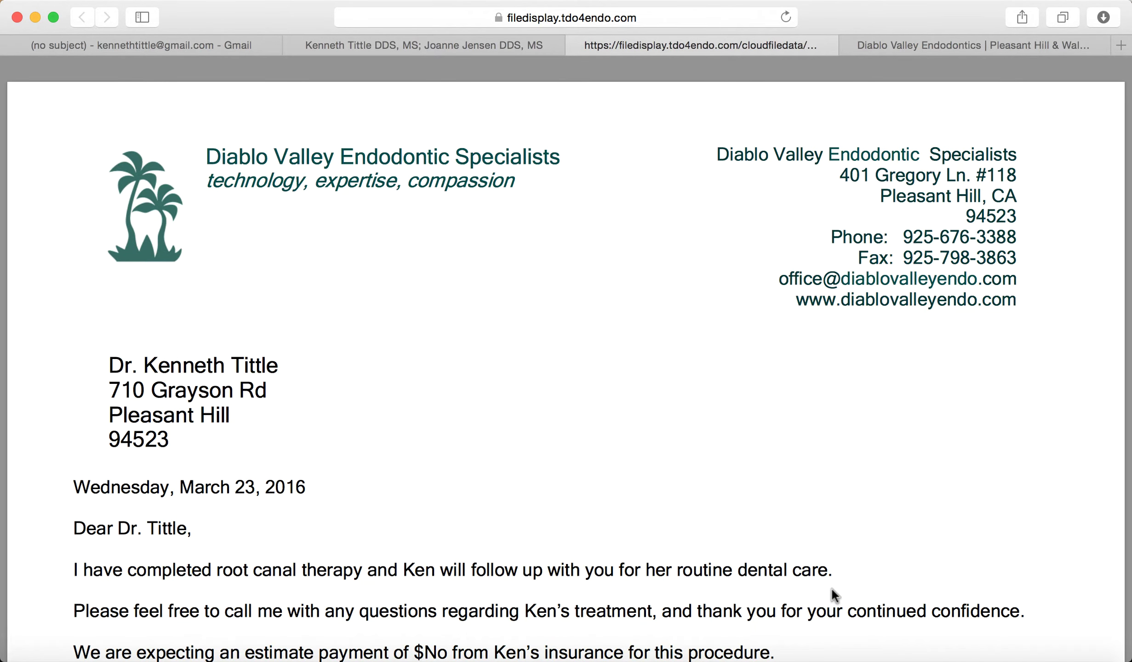
# Step: Close Safari and open the newest report PDF from Finder's Documents folder
pyautogui.click(15, 18)
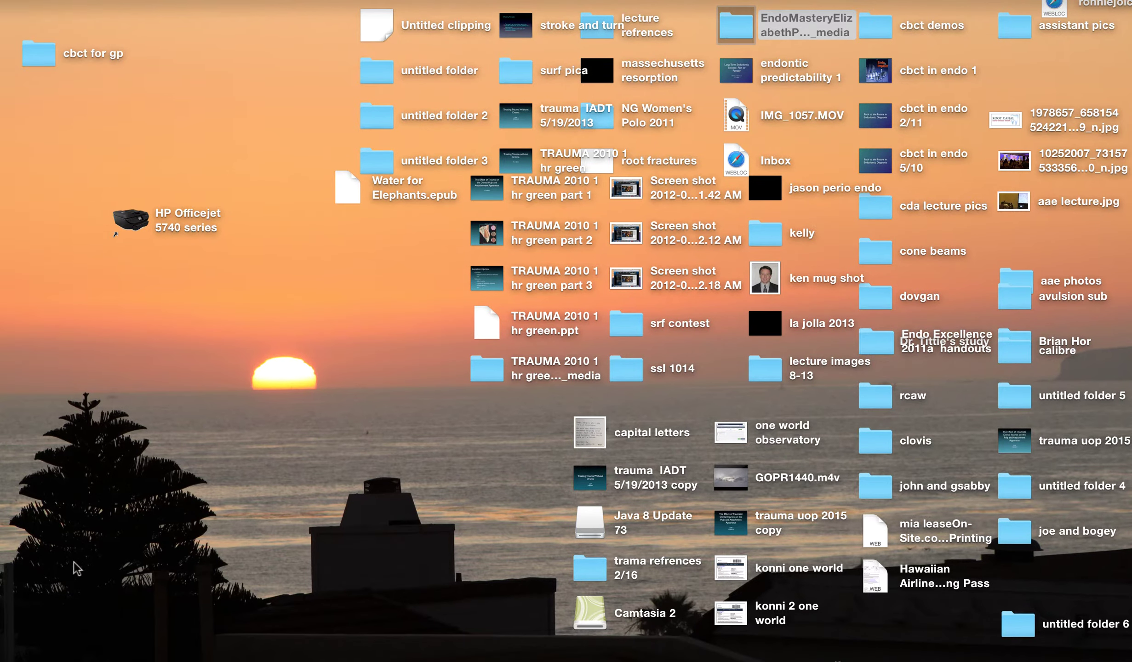
pyautogui.click(21, 659)
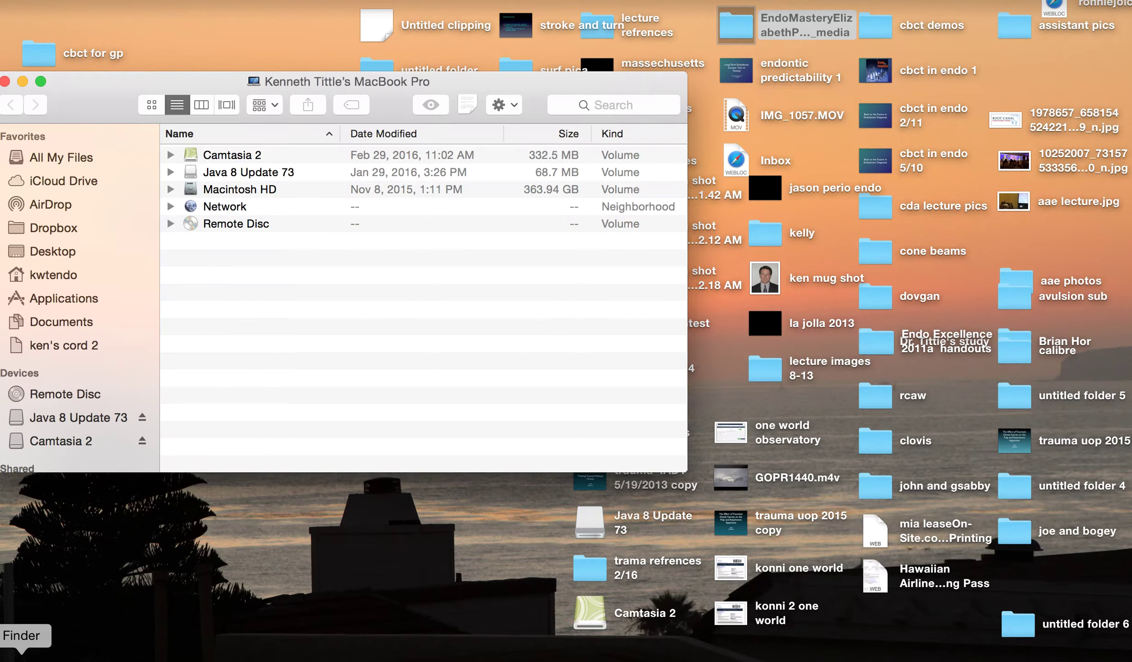
pyautogui.click(54, 320)
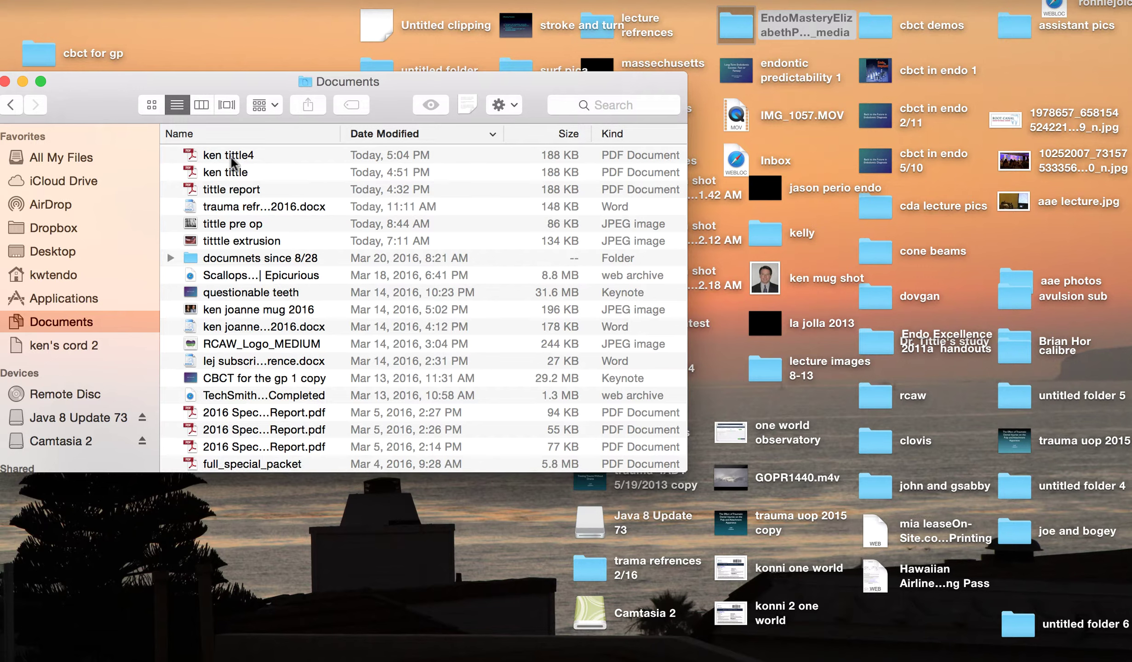
pyautogui.doubleClick(232, 159)
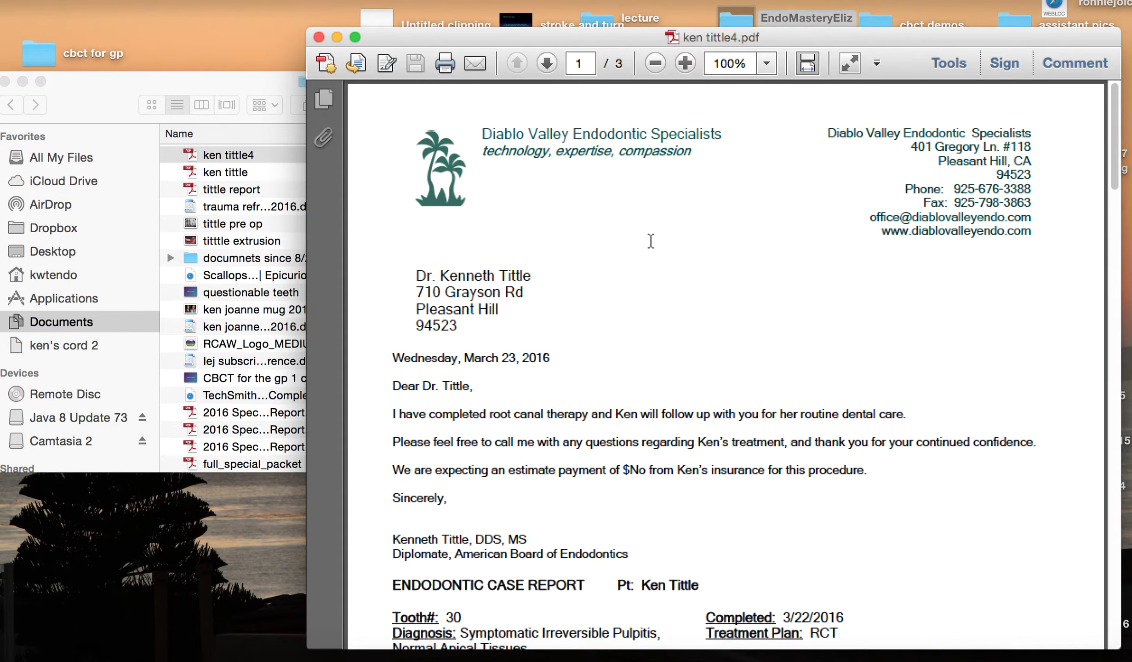
# Step: Stop the screen recording from the Camtasia menu bar item
pyautogui.click(789, 3)
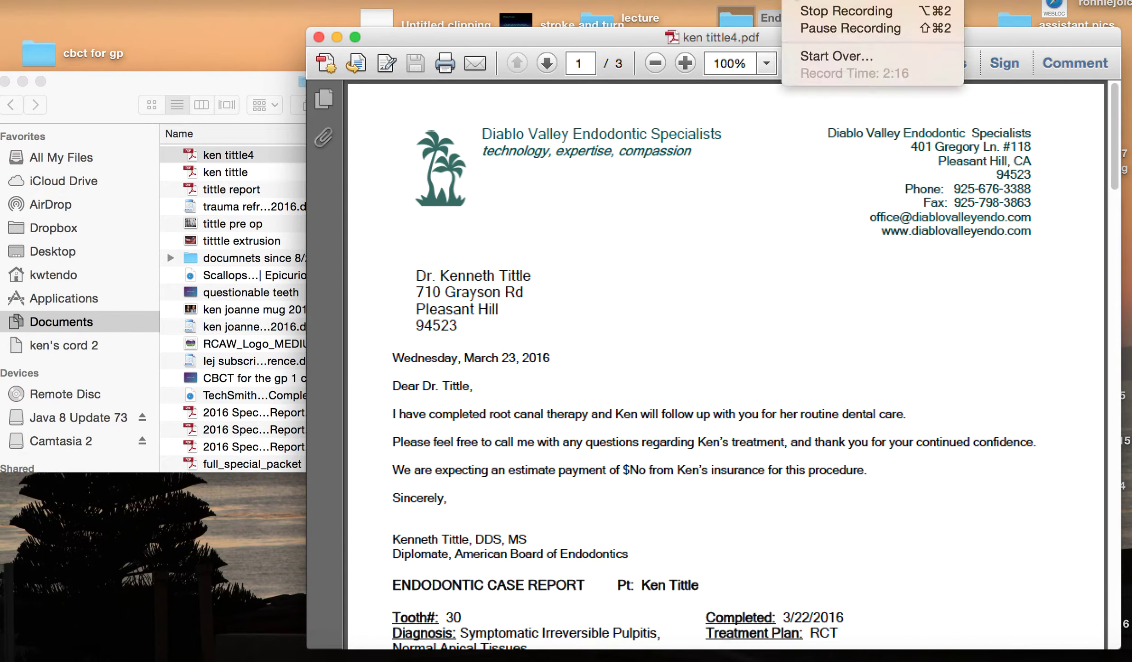
pyautogui.click(809, 9)
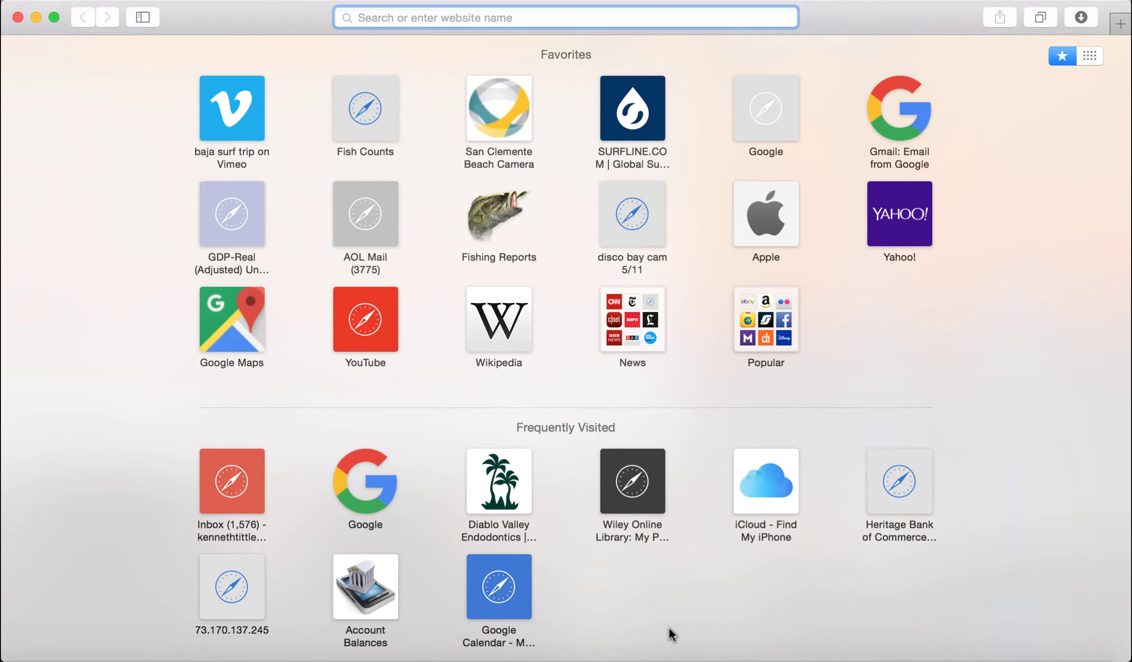
# Step: Go to the Diablo Valley Endodontics site and open Pleasant Hill Referring Doctor LOGIN under Referring Doctors
pyautogui.write('diablovalleyendo.com')
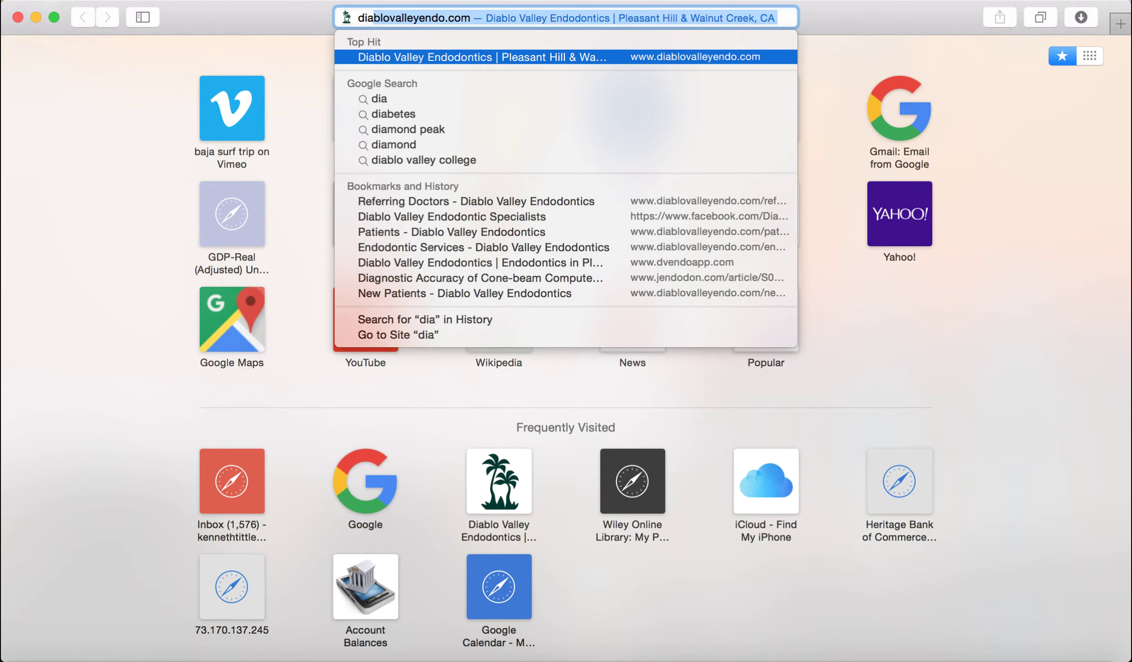
pyautogui.press('Return')
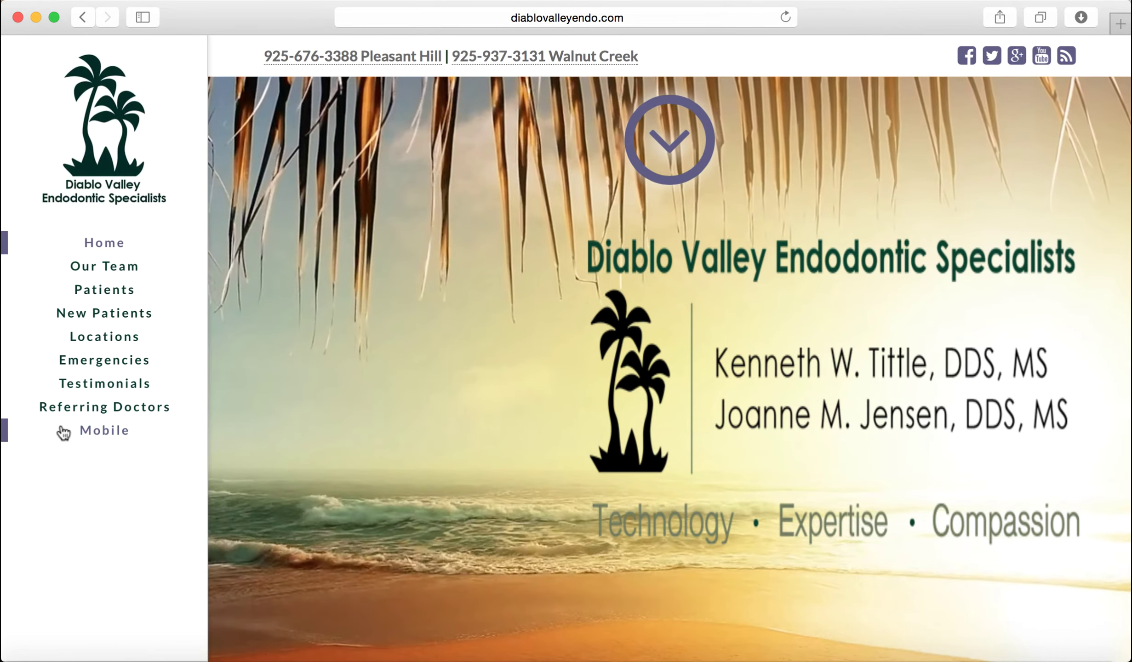
pyautogui.click(76, 412)
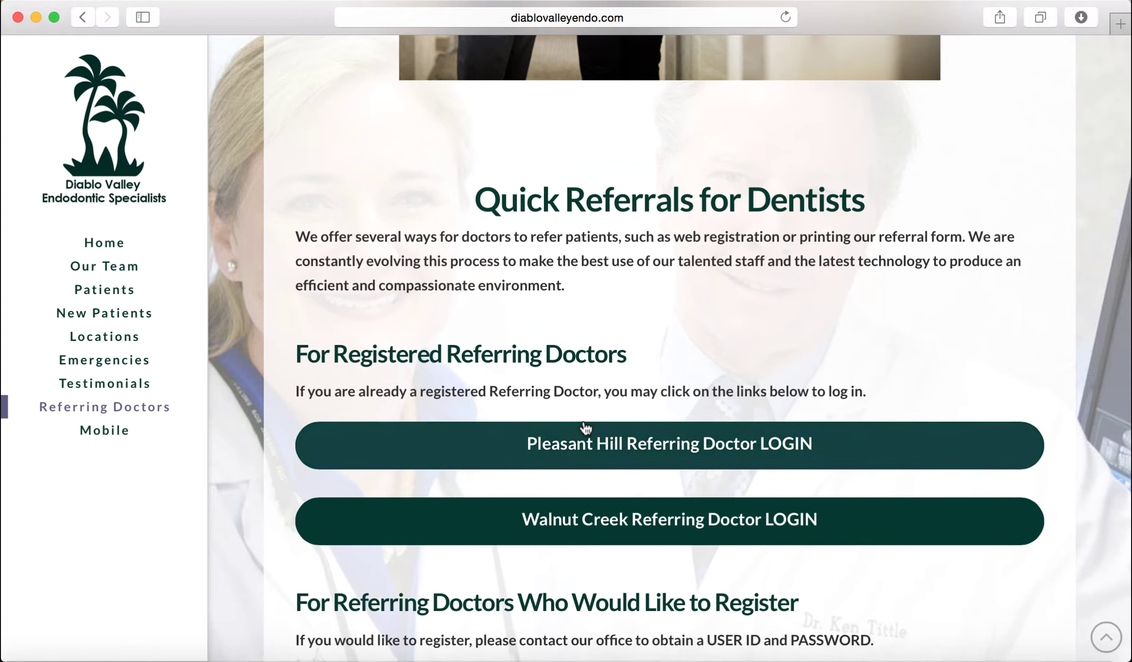
pyautogui.click(588, 446)
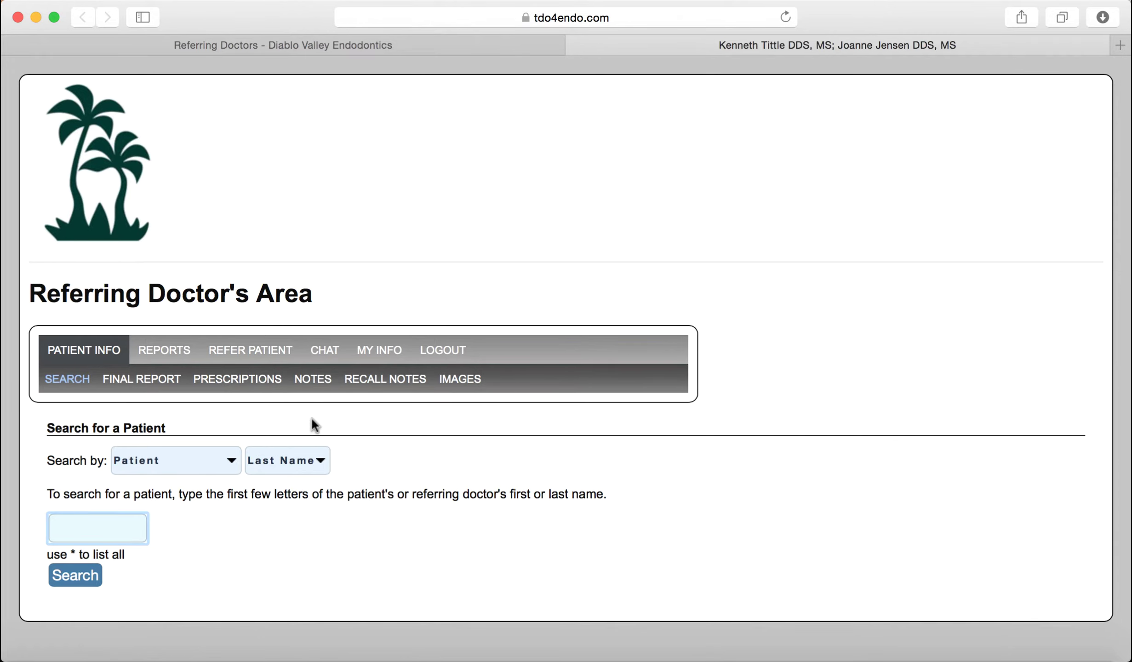
# Step: Log out, then log back in answering the 'What is 6 + 6?' check with 12
pyautogui.click(439, 354)
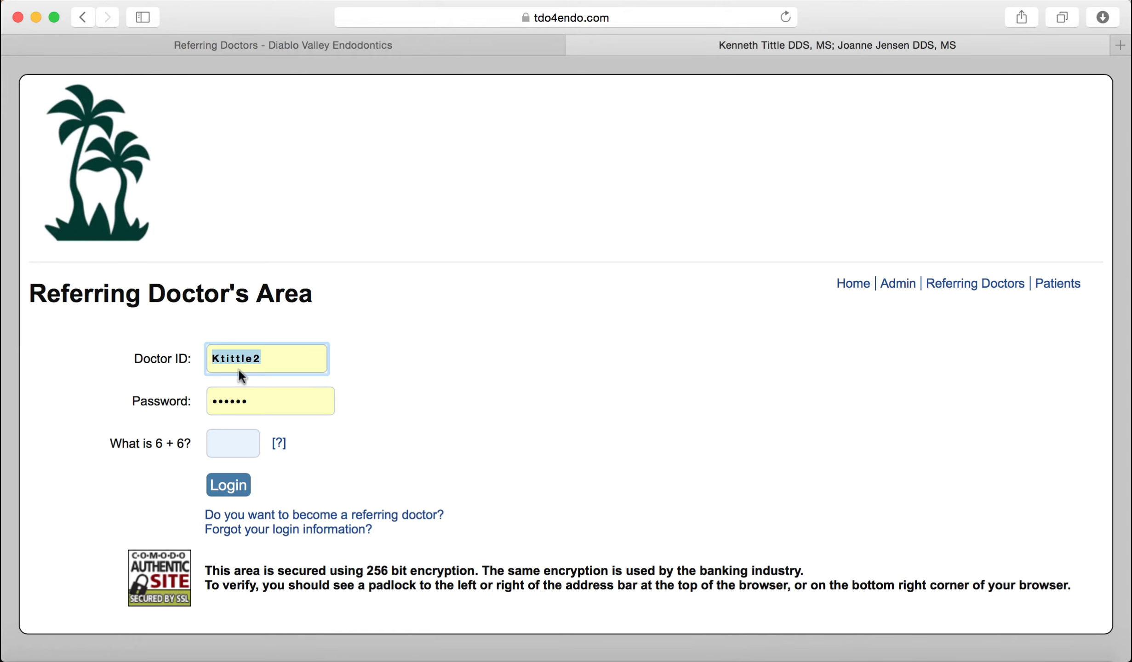
pyautogui.click(228, 442)
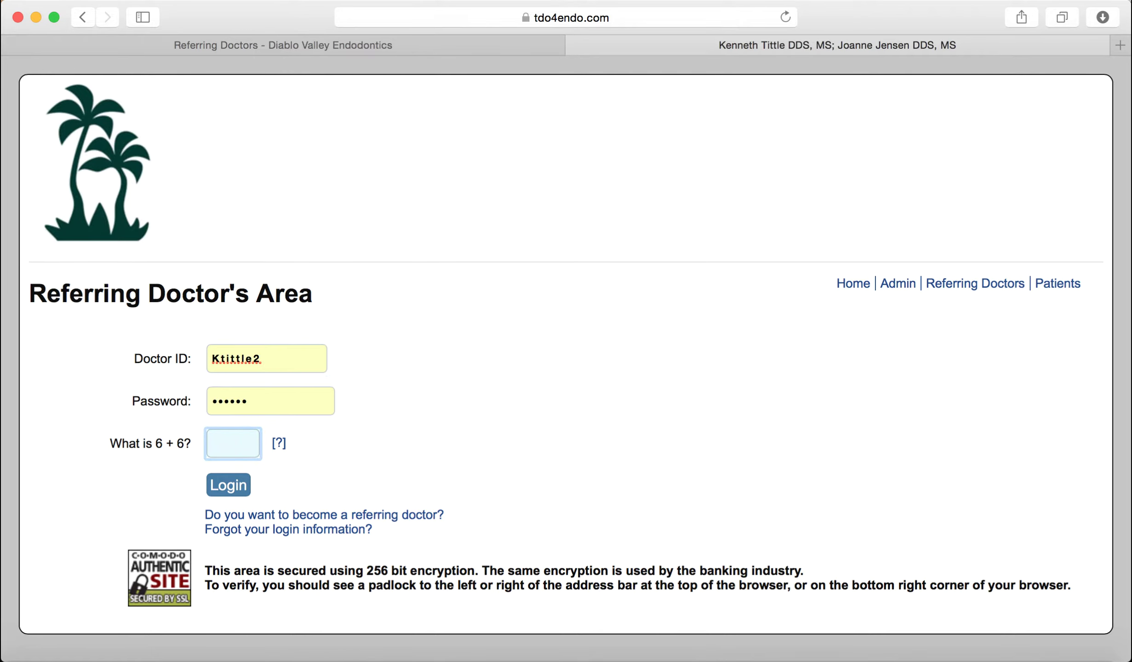
pyautogui.click(223, 487)
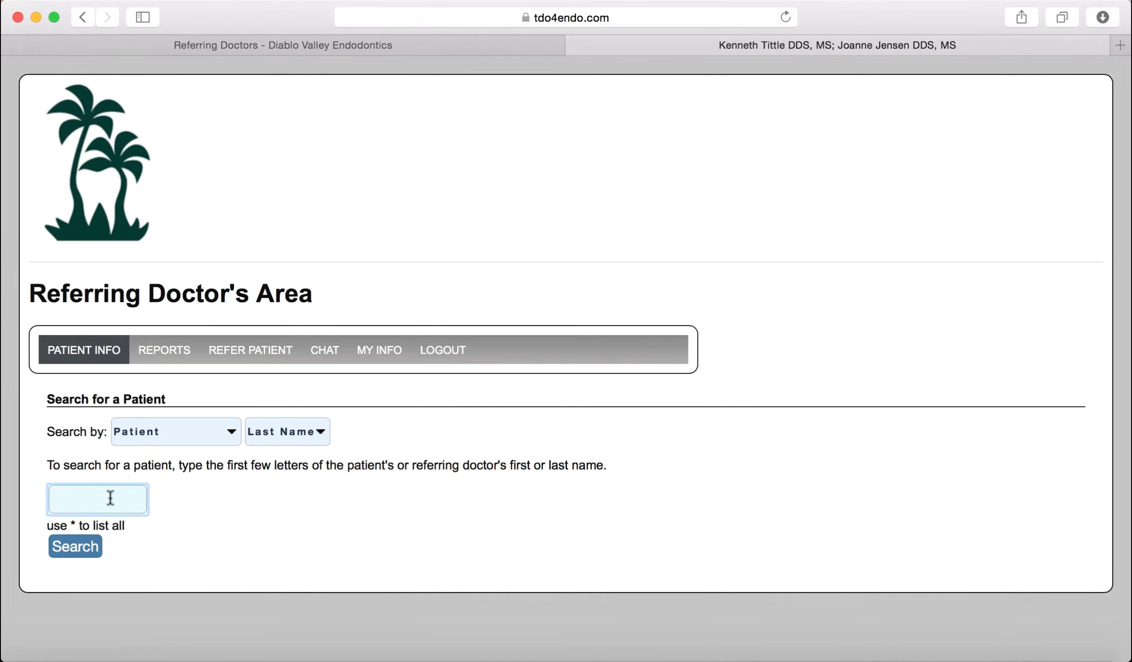
# Step: Run the patient search on the partial last name already entered
pyautogui.write('titt')
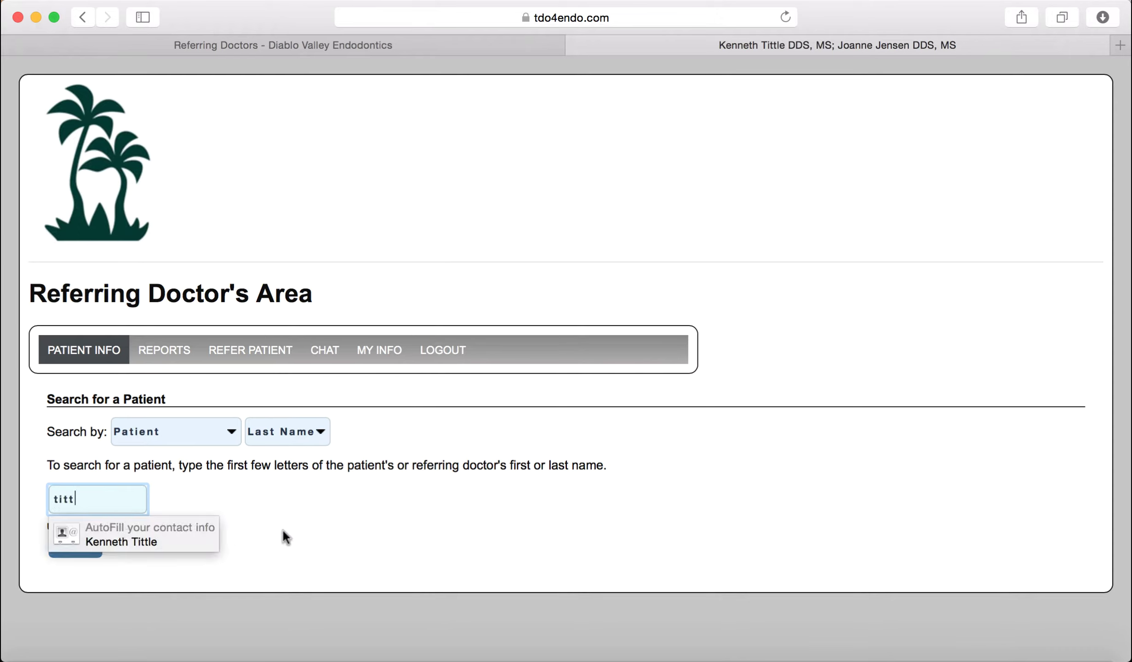
pyautogui.click(78, 546)
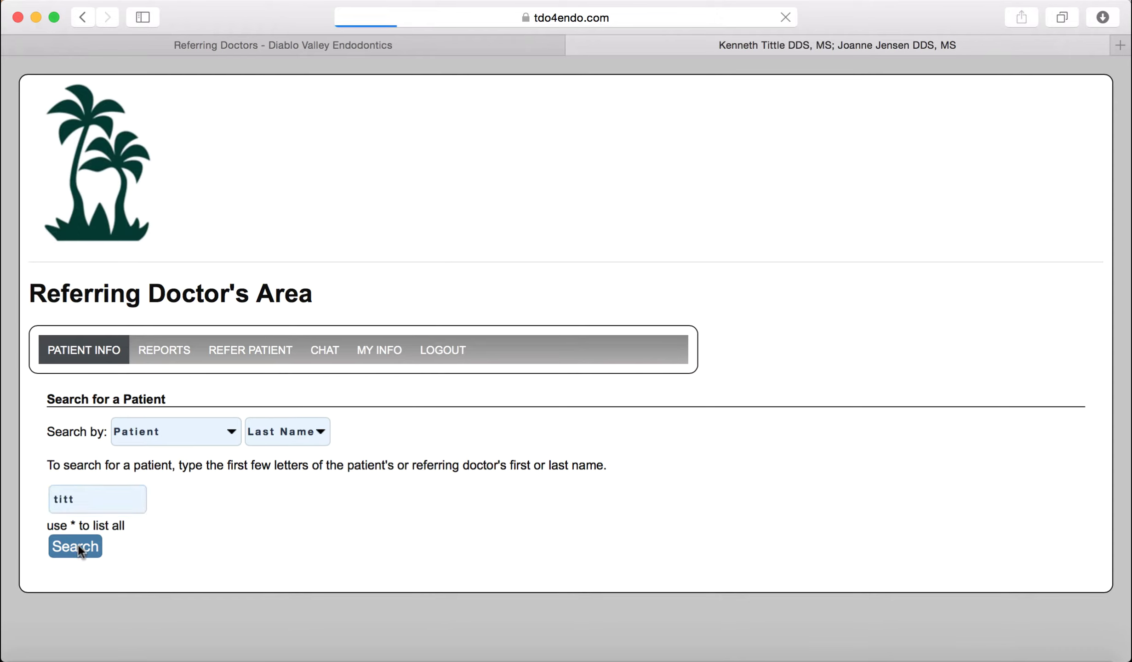
pyautogui.scroll(-3, 78, 544)
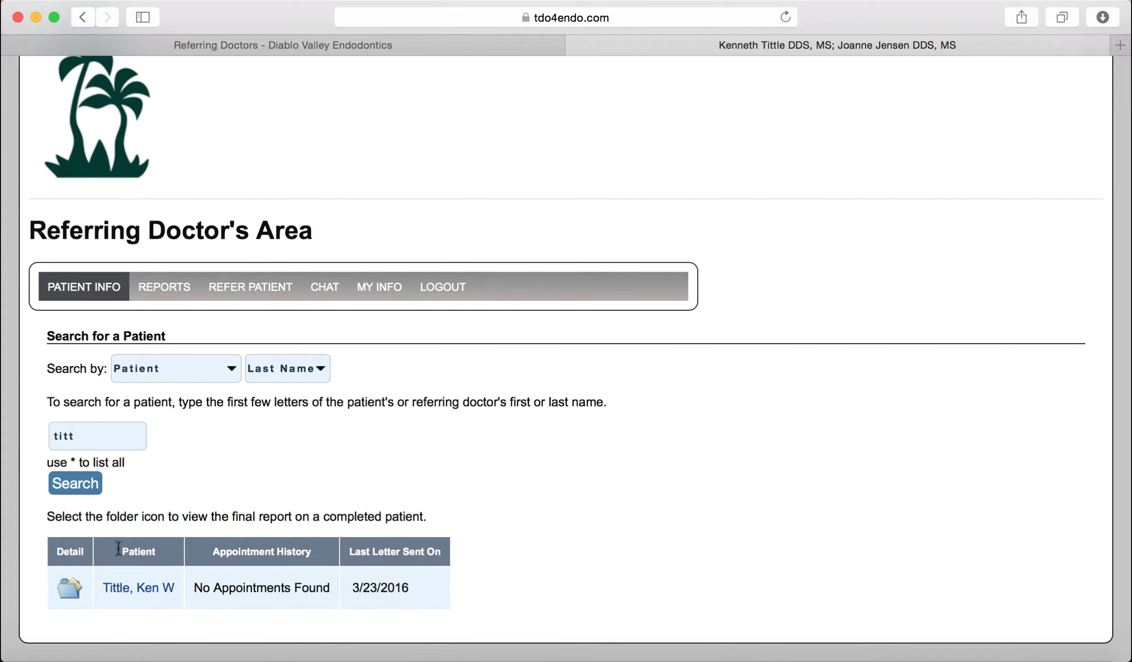
# Step: Replace the search text with the wildcard * and search to list all patients
pyautogui.click(82, 435)
pyautogui.moveTo(82, 436); pyautogui.dragTo(30, 431)
pyautogui.press('BackSpace')
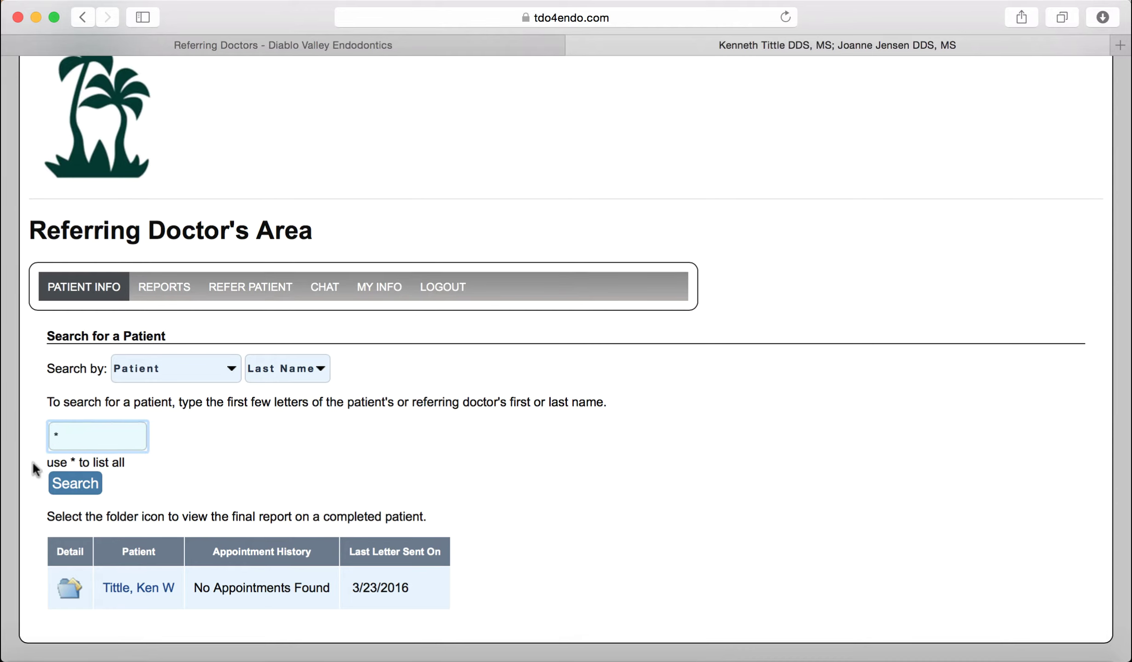
pyautogui.click(67, 478)
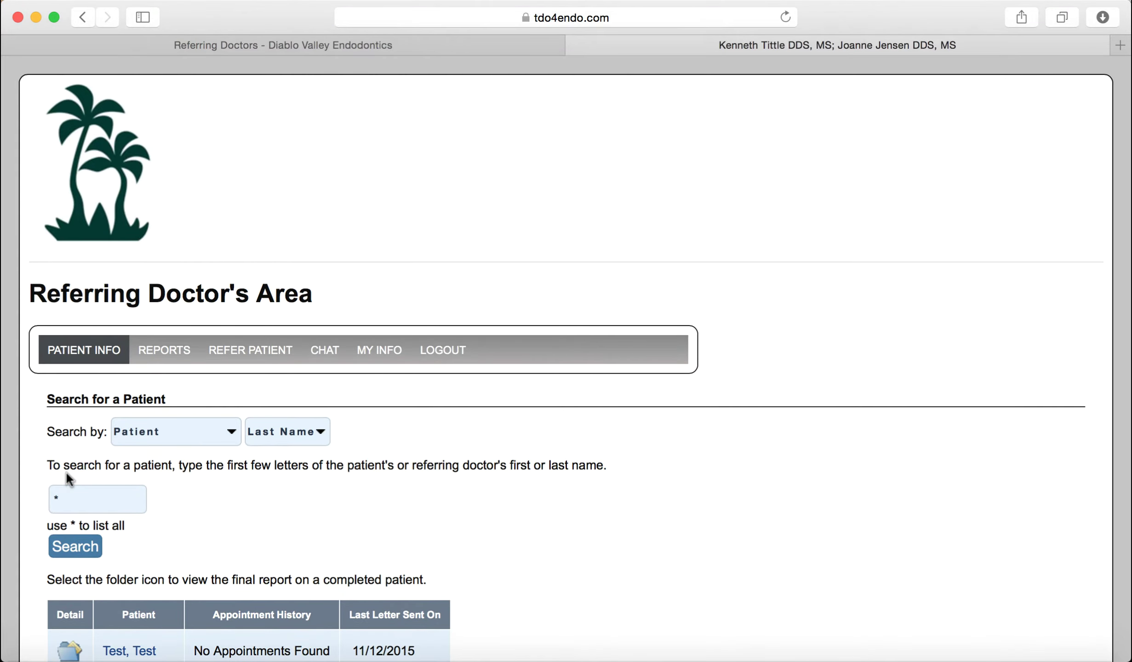
pyautogui.scroll(-3, 65, 470)
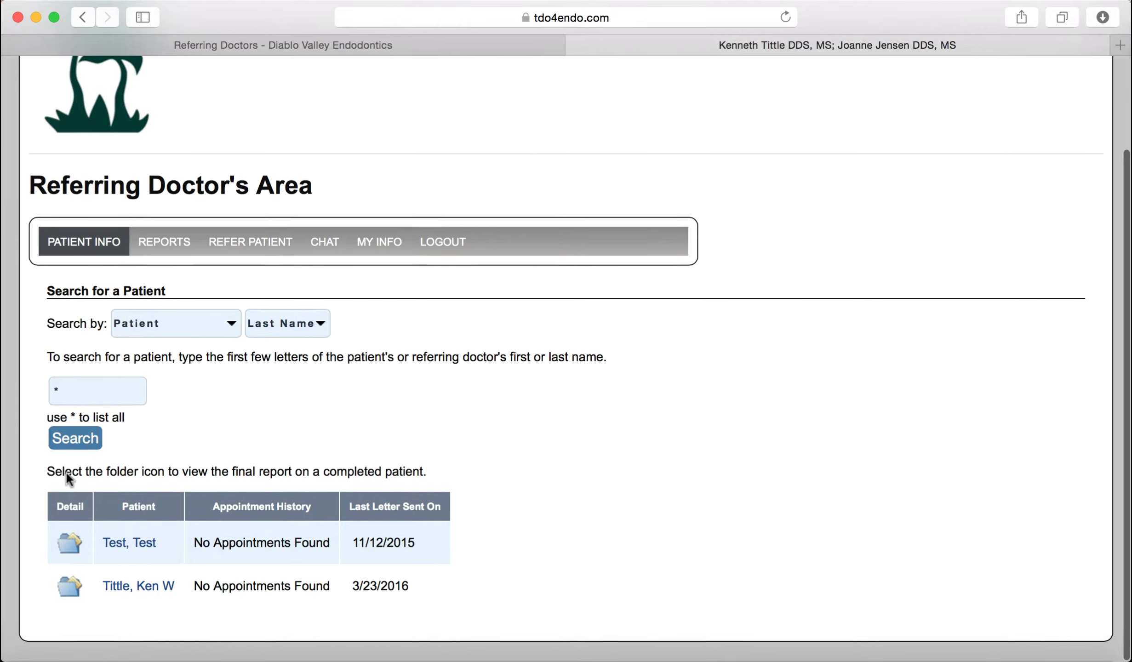
# Step: Open the second listed patient's final report record
pyautogui.click(117, 590)
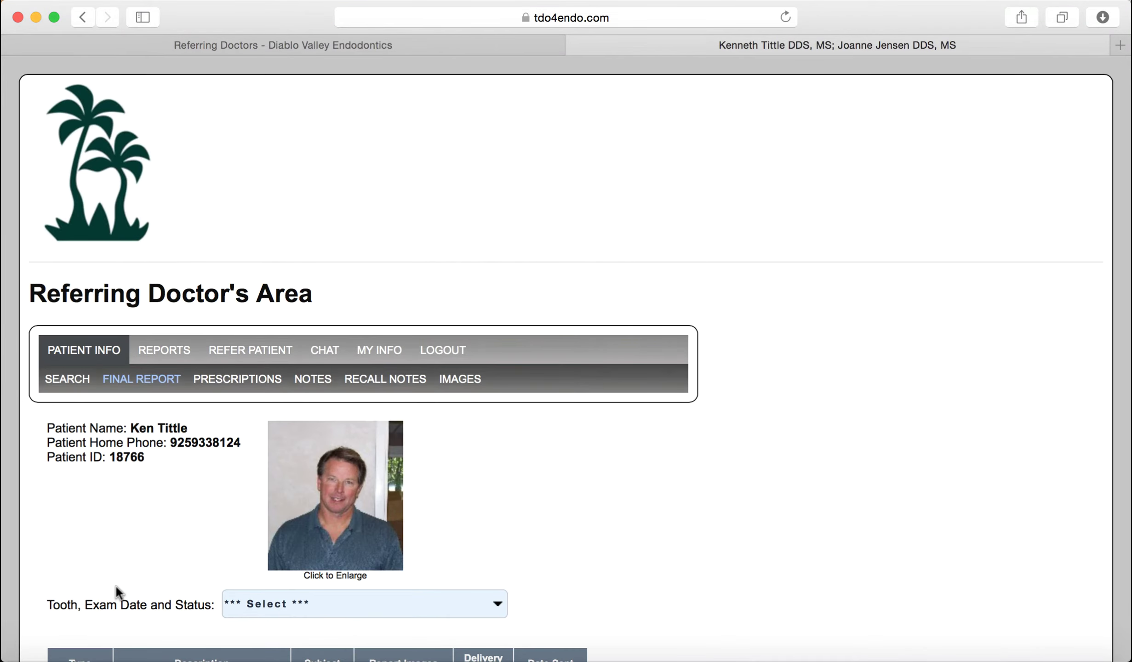
pyautogui.scroll(-10, 115, 585)
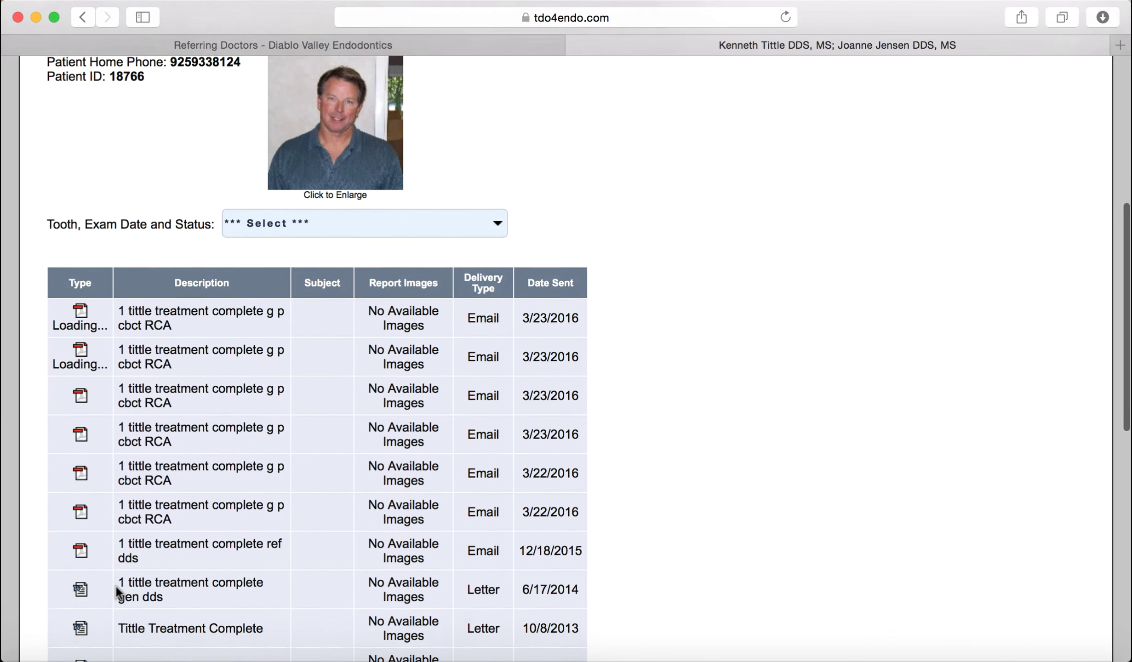
pyautogui.scroll(3, 115, 585)
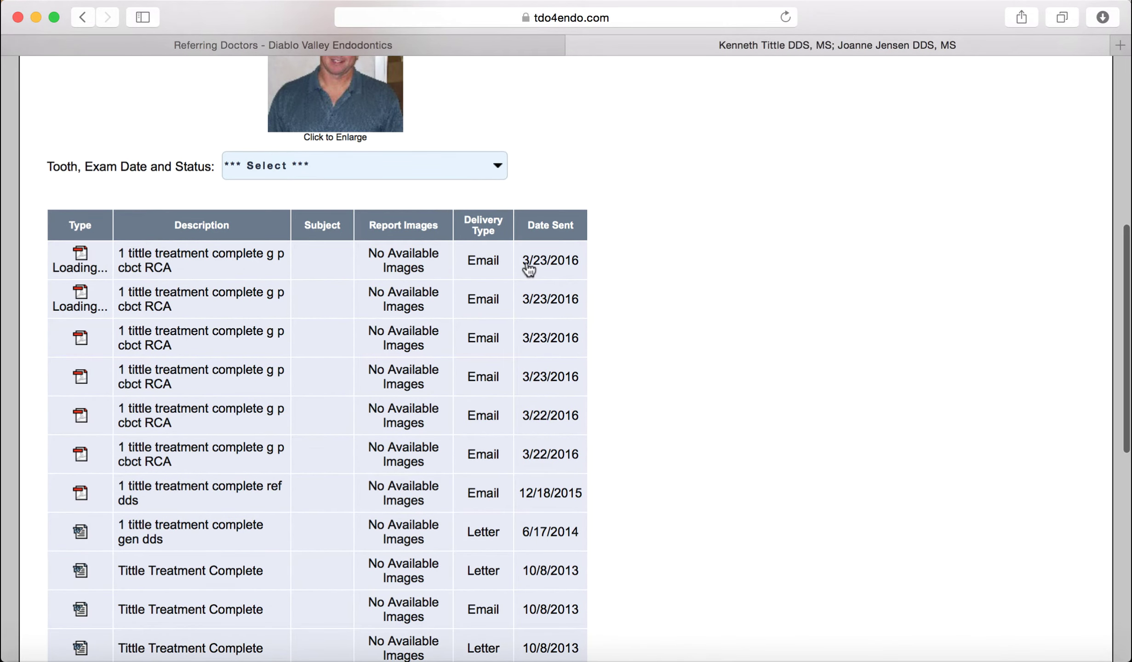
pyautogui.scroll(5, 473, 316)
pyautogui.scroll(1, 473, 315)
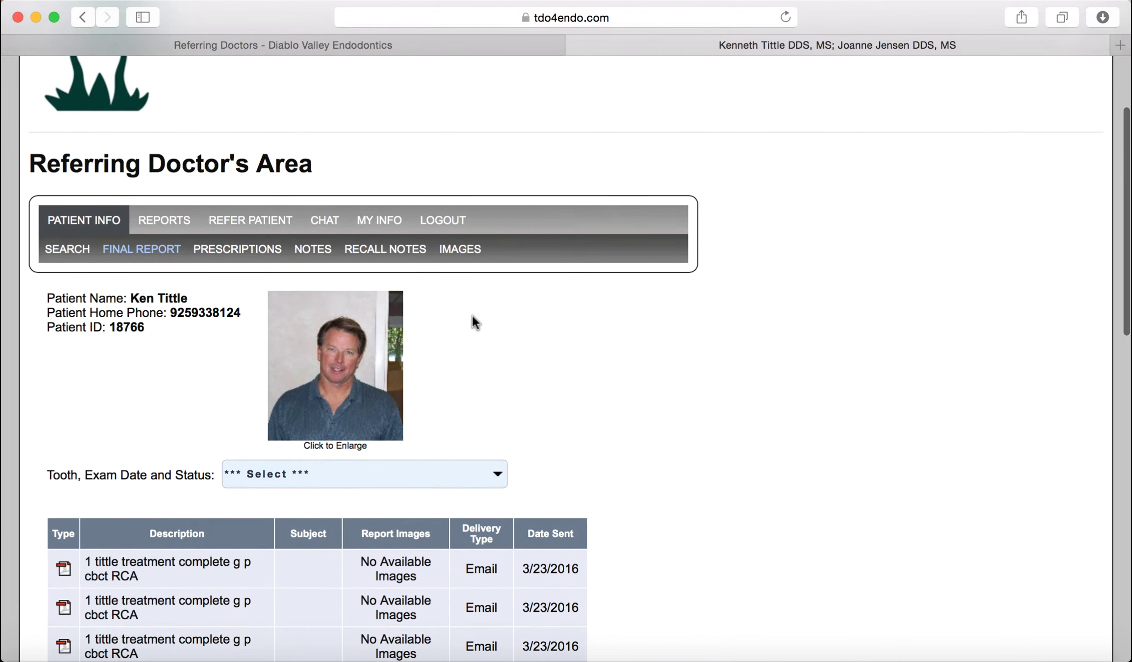
# Step: Show the '10 - 11/6/2007 - No Procedure Performed' exam from the Tooth, Exam Date and Status list
pyautogui.click(497, 476)
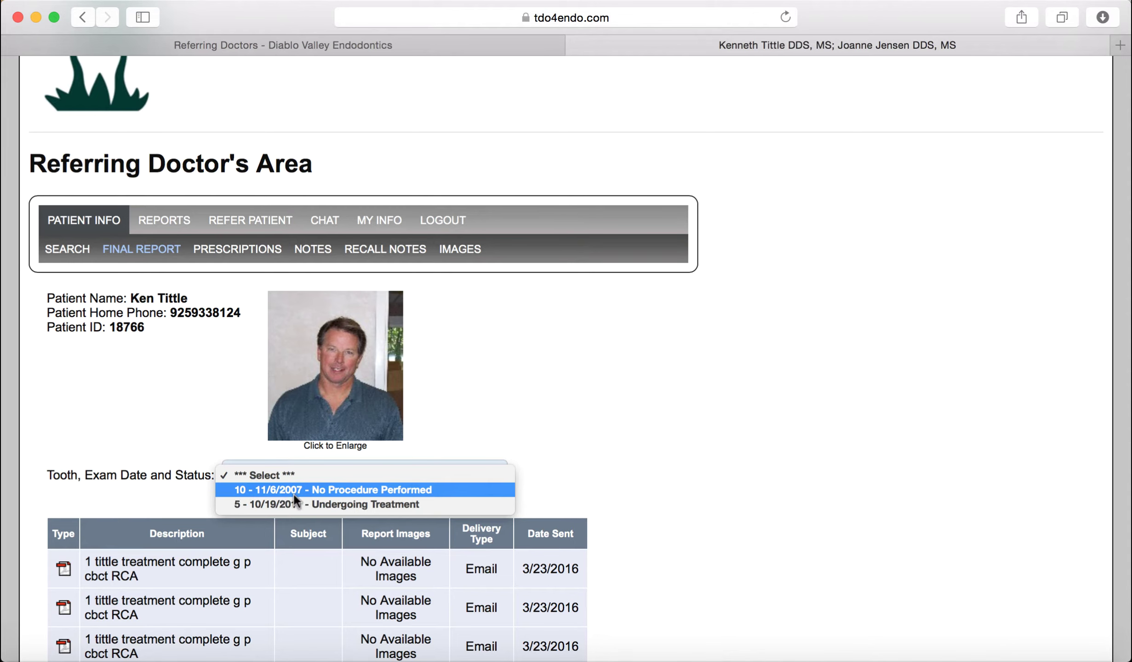
pyautogui.click(356, 491)
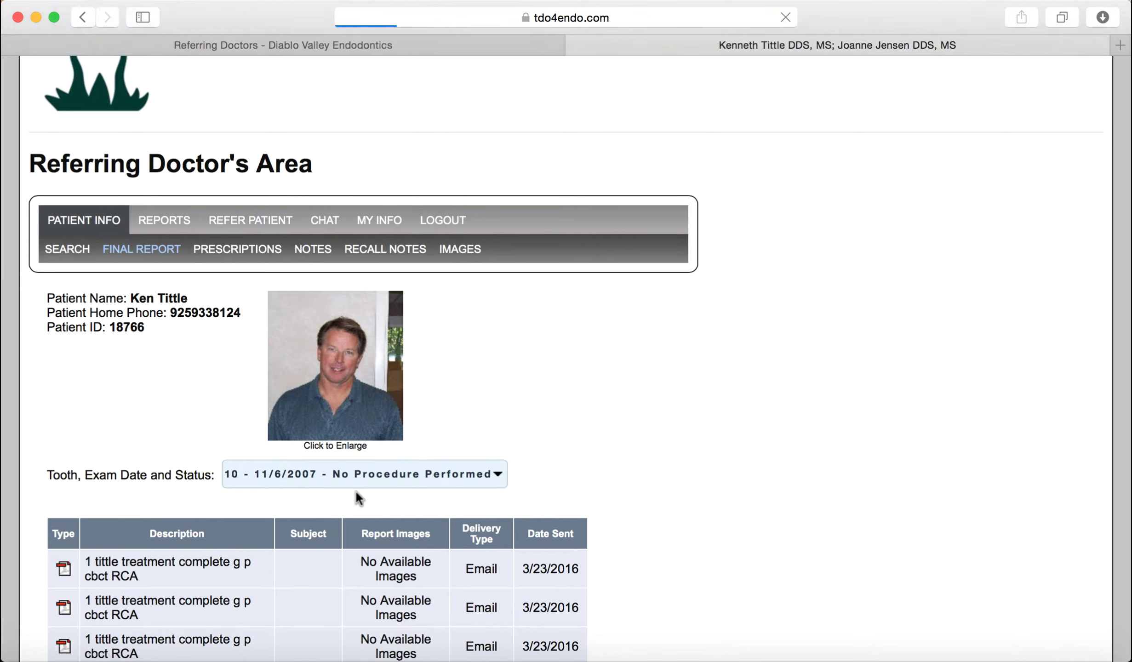
pyautogui.scroll(-5, 354, 490)
pyautogui.scroll(-3, 355, 491)
pyautogui.scroll(1, 354, 490)
pyautogui.scroll(5, 354, 490)
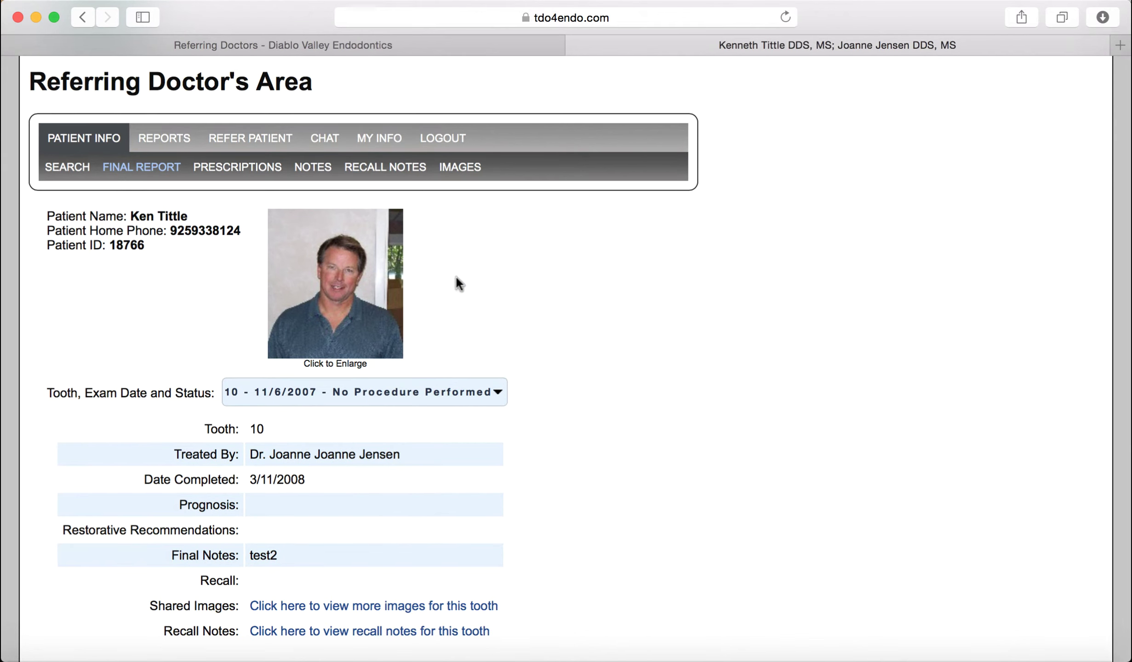
# Step: Browse the patient's Prescriptions, Notes and Recall Notes pages
pyautogui.click(226, 168)
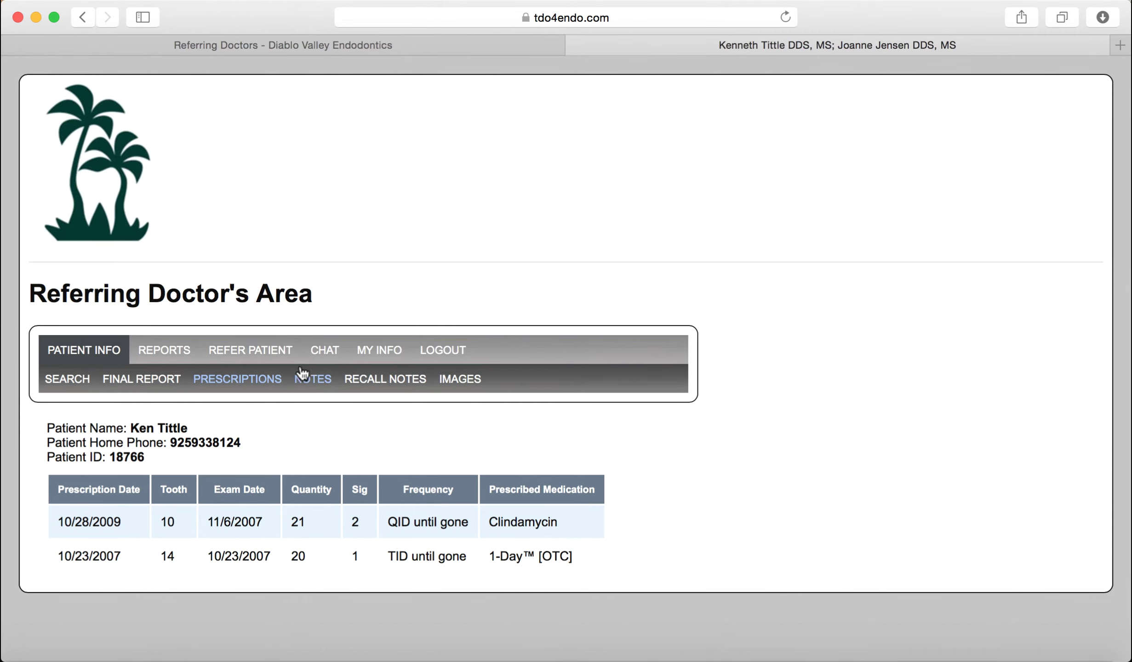
pyautogui.click(311, 384)
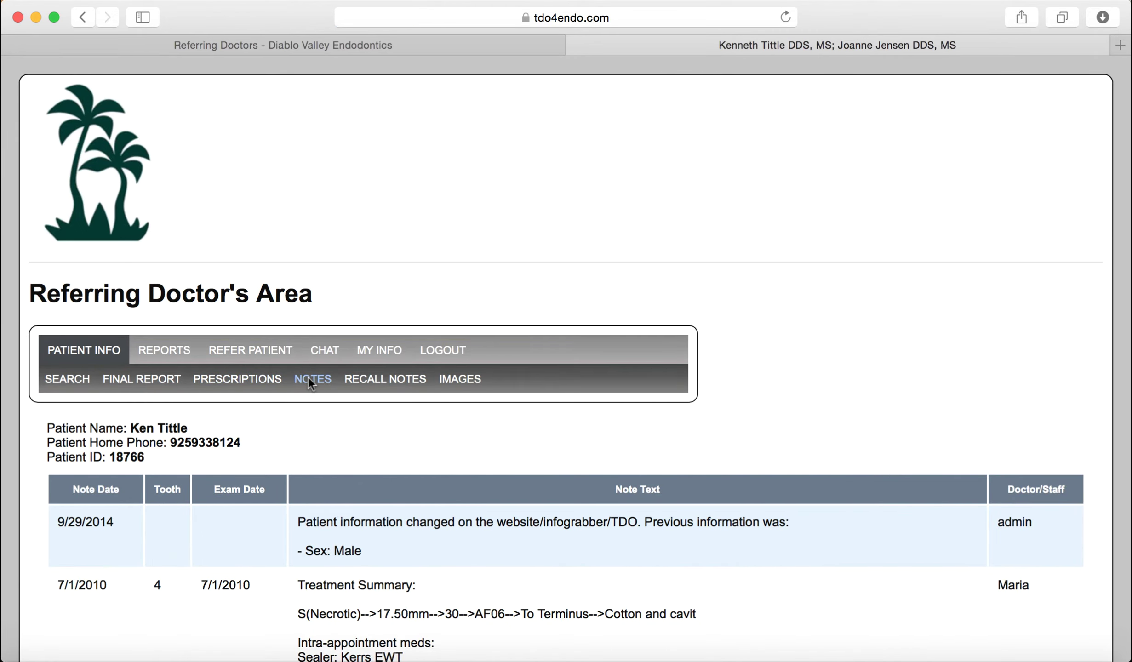
pyautogui.scroll(-5, 308, 376)
pyautogui.scroll(3, 308, 376)
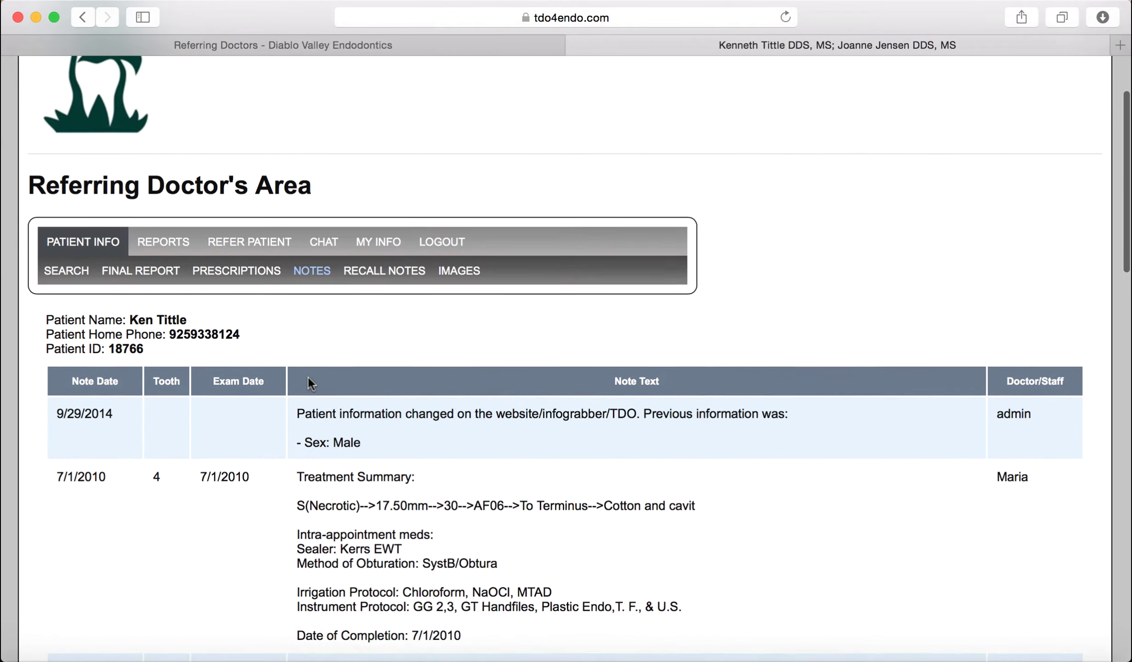
pyautogui.scroll(1, 309, 378)
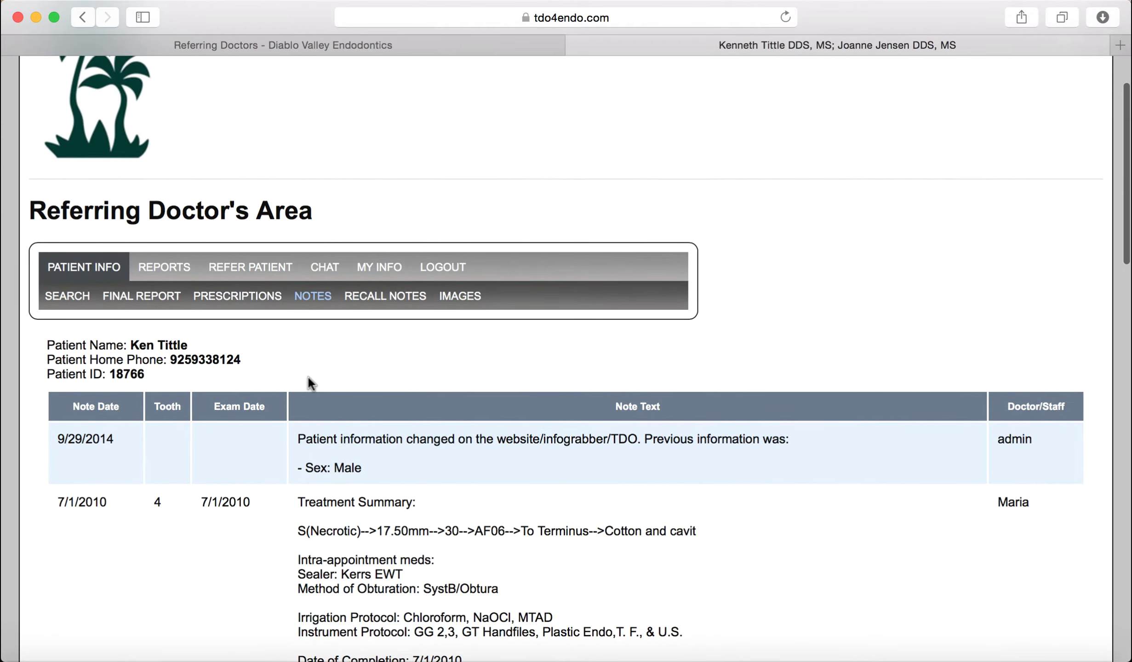
pyautogui.click(377, 297)
pyautogui.scroll(-5, 376, 297)
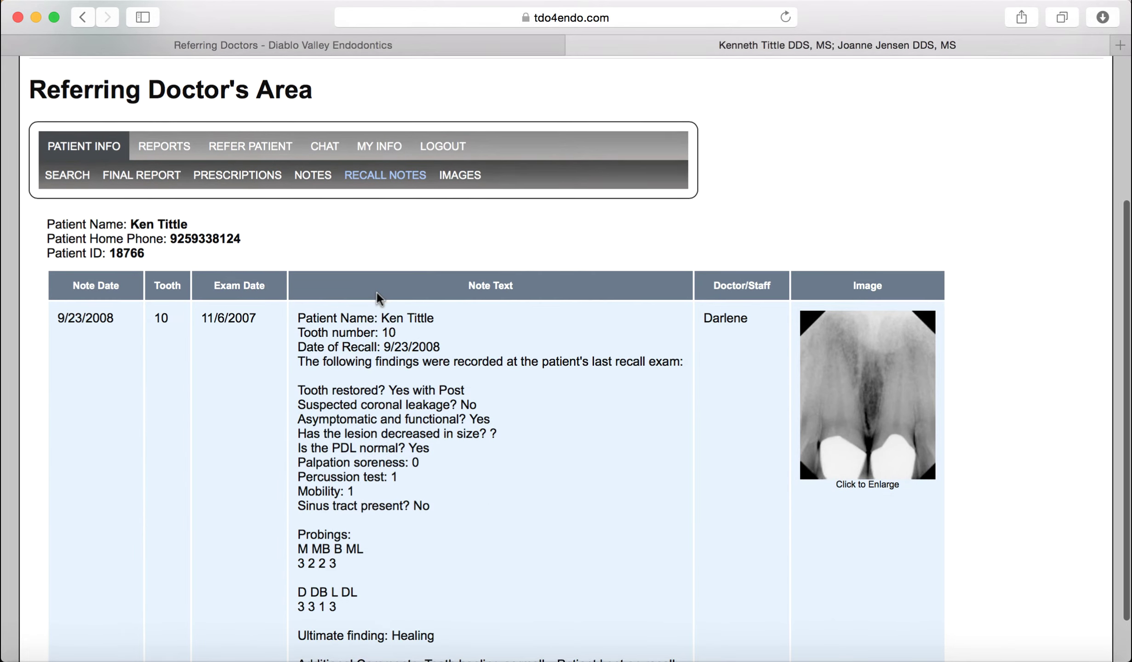
pyautogui.scroll(5, 377, 296)
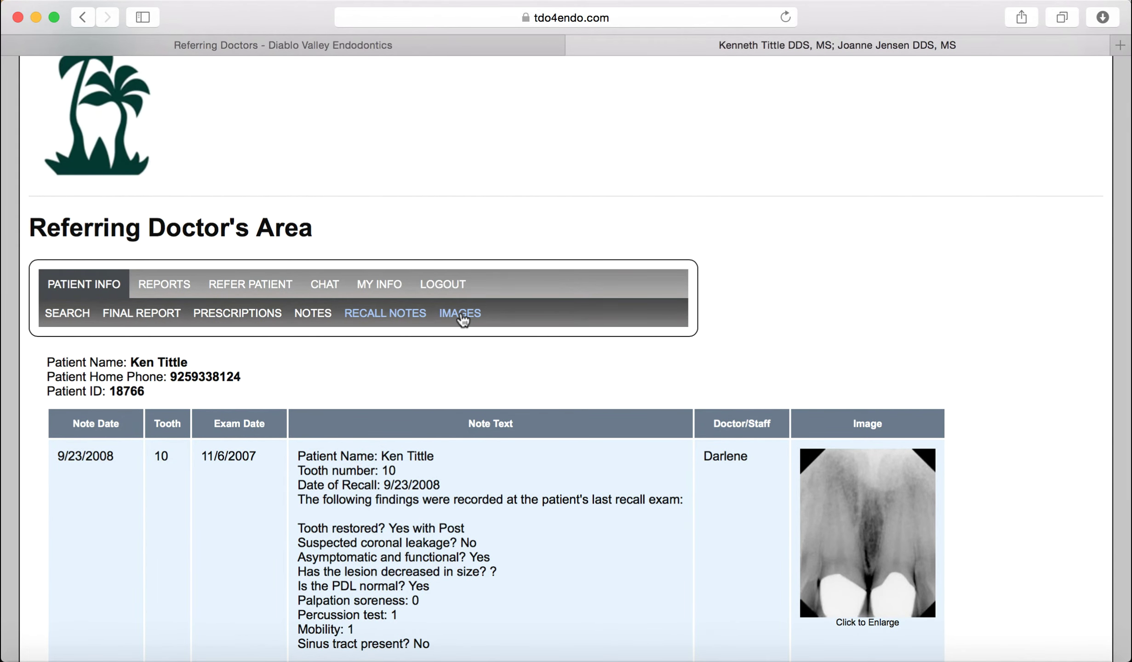
# Step: Open the Images page and scroll through the tooth 10 and tooth 8 thumbnails
pyautogui.click(461, 315)
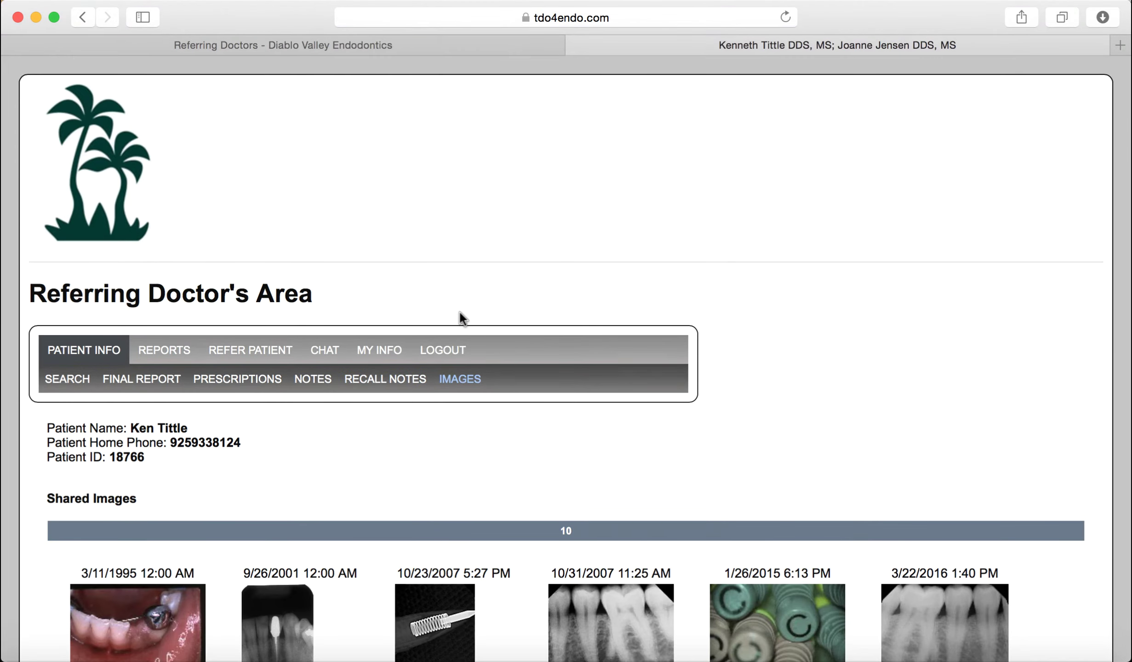
pyautogui.scroll(-1, 462, 318)
pyautogui.scroll(-5, 460, 311)
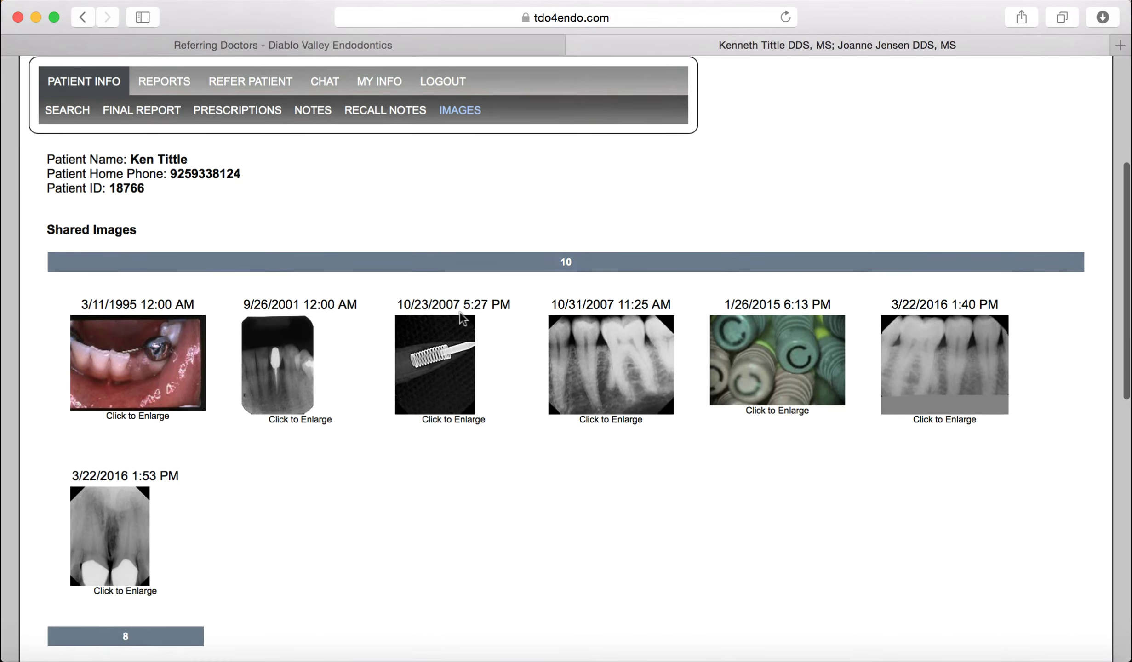
pyautogui.scroll(-1, 462, 318)
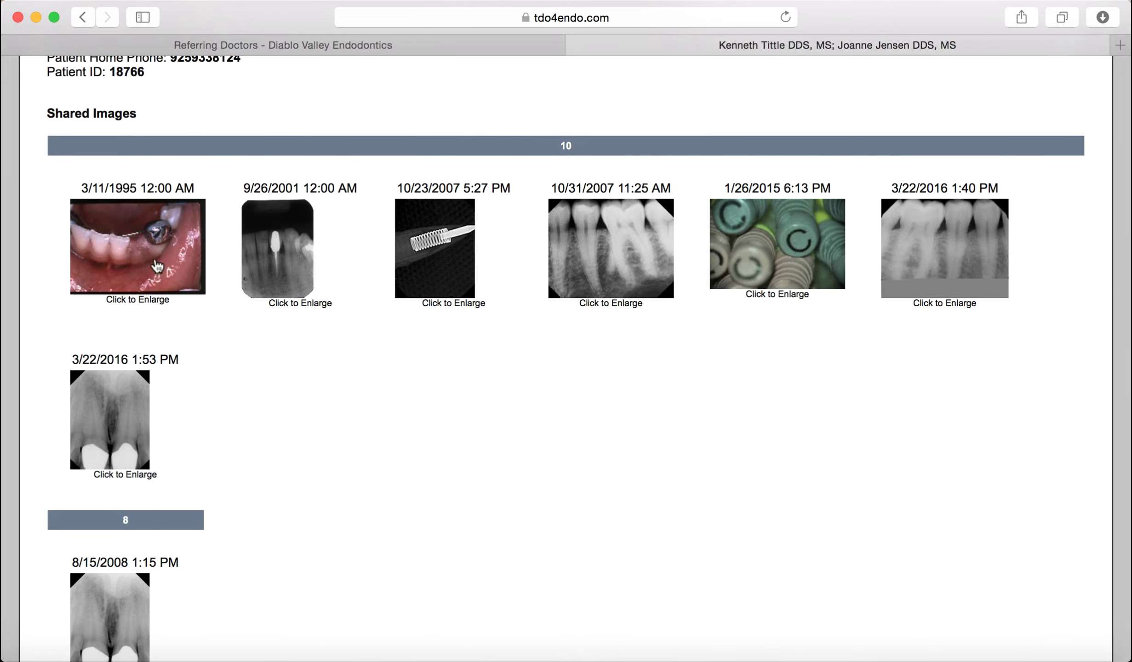
# Step: Enlarge the 3/11/1995 mouth photo and save it to Documents as 'extrusion case'
pyautogui.click(148, 262)
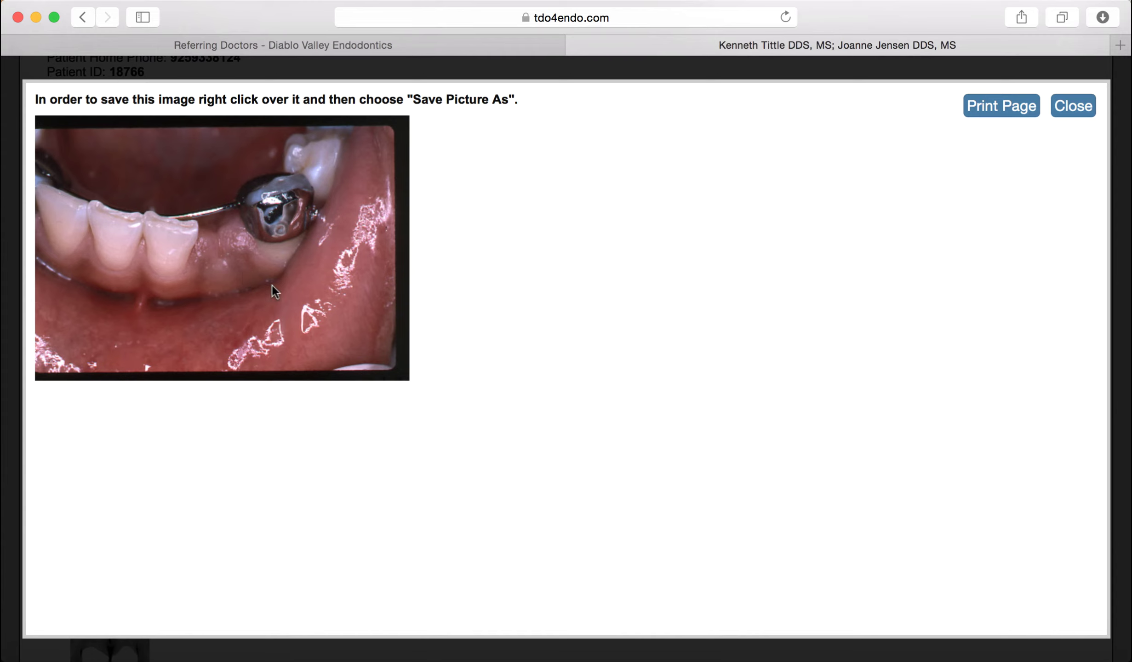
pyautogui.rightClick(256, 262)
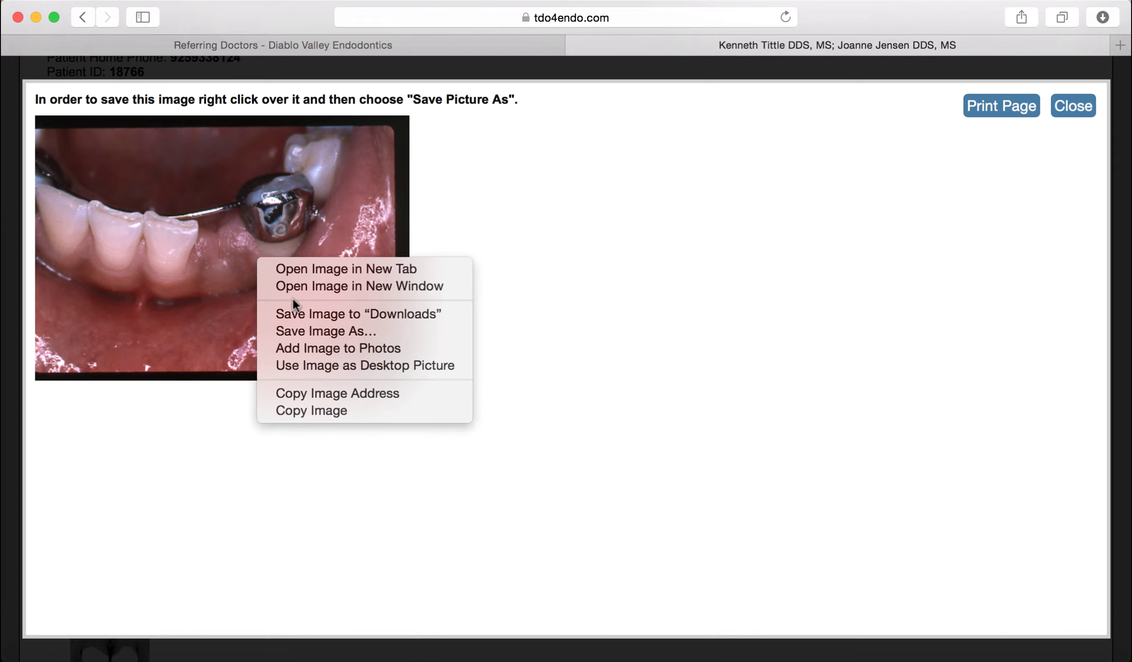
pyautogui.click(296, 332)
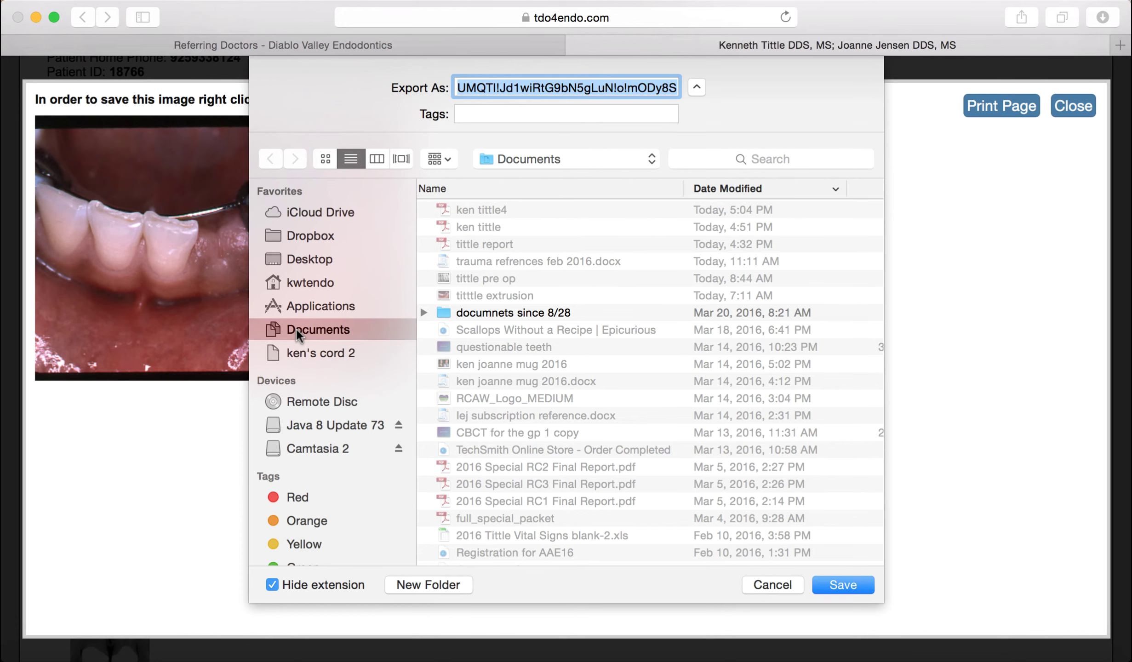
pyautogui.write('estrus')
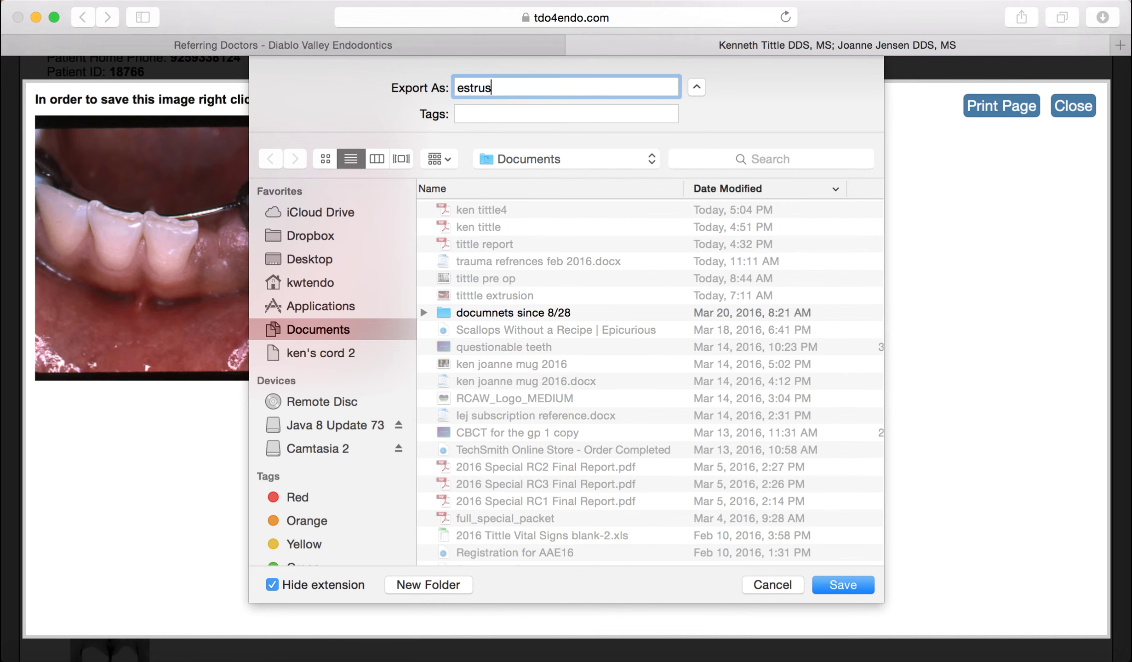
pyautogui.write('ion case')
pyautogui.click(470, 87)
pyautogui.press('BackSpace')
pyautogui.write('x')
pyautogui.click(832, 583)
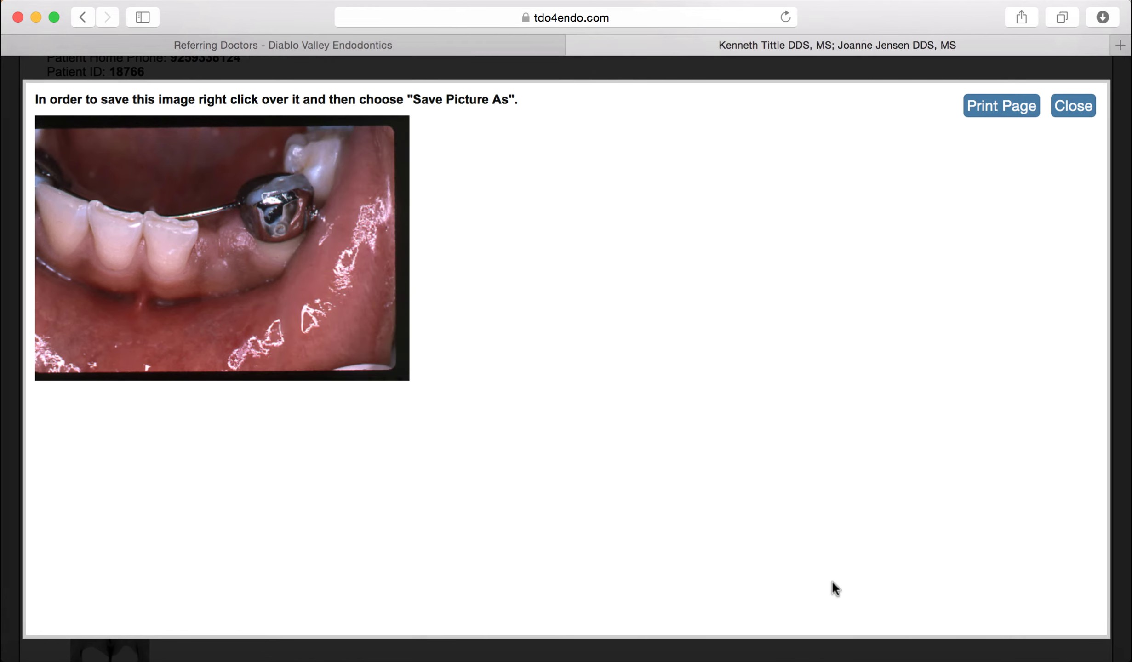
# Step: Close the enlarged photo and open the saved extrusion case JPEG from Finder's Documents folder
pyautogui.click(1070, 109)
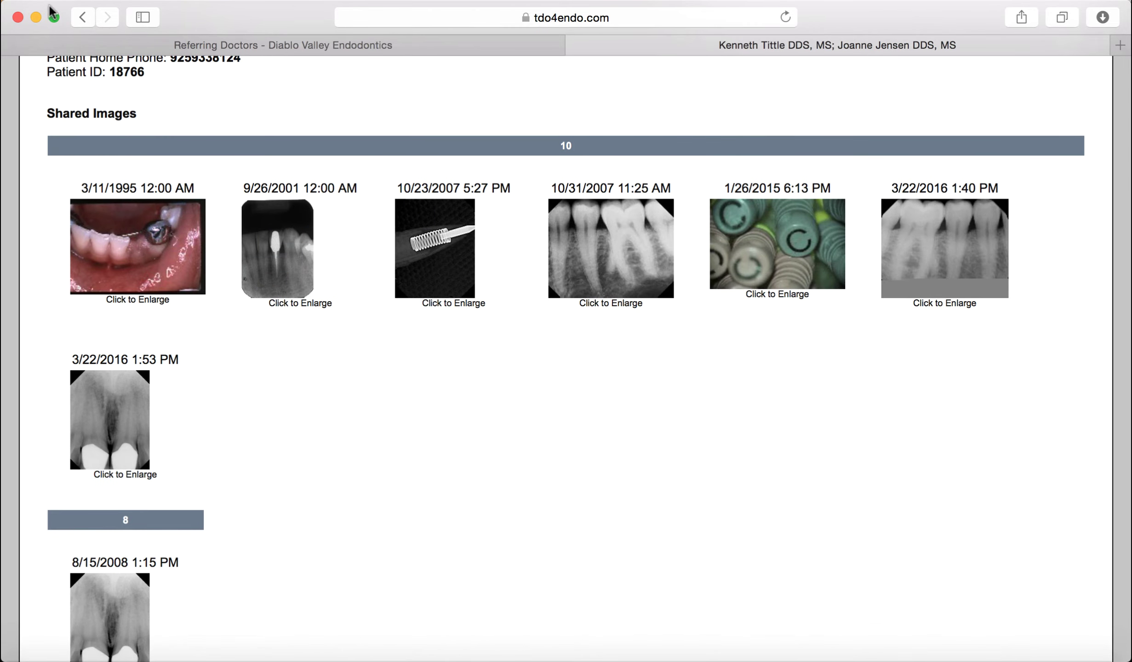
pyautogui.click(36, 17)
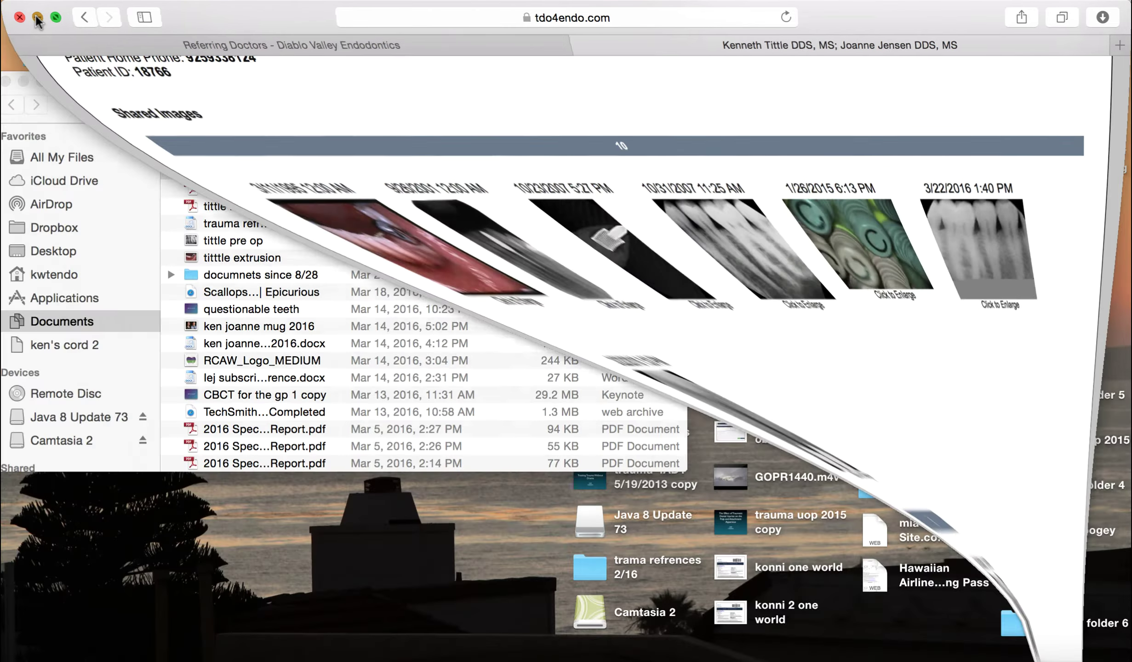
pyautogui.click(37, 320)
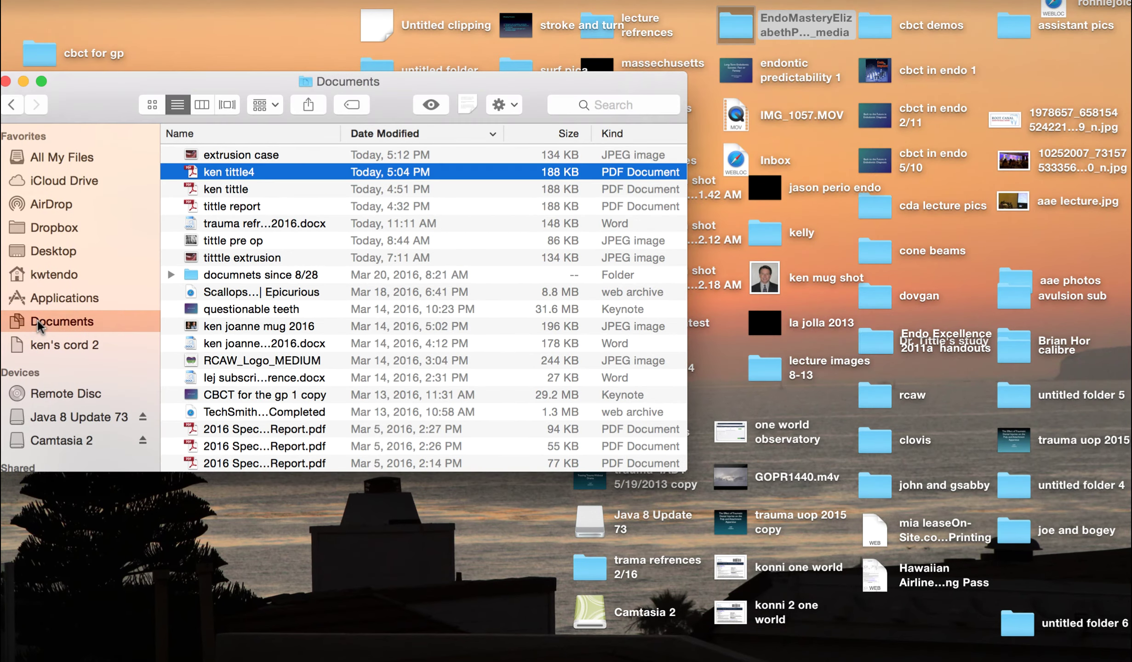
pyautogui.doubleClick(234, 156)
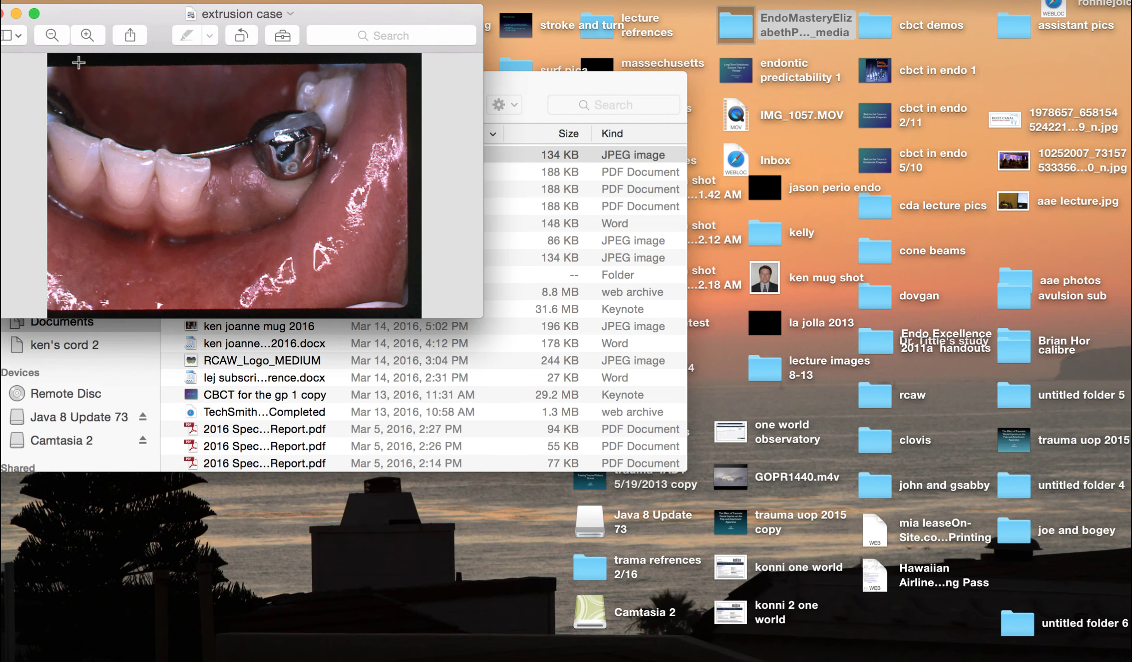
# Step: Close the Preview window and bring the portal's Shared Images page back in Safari
pyautogui.moveTo(54, 15); pyautogui.dragTo(79, 16)
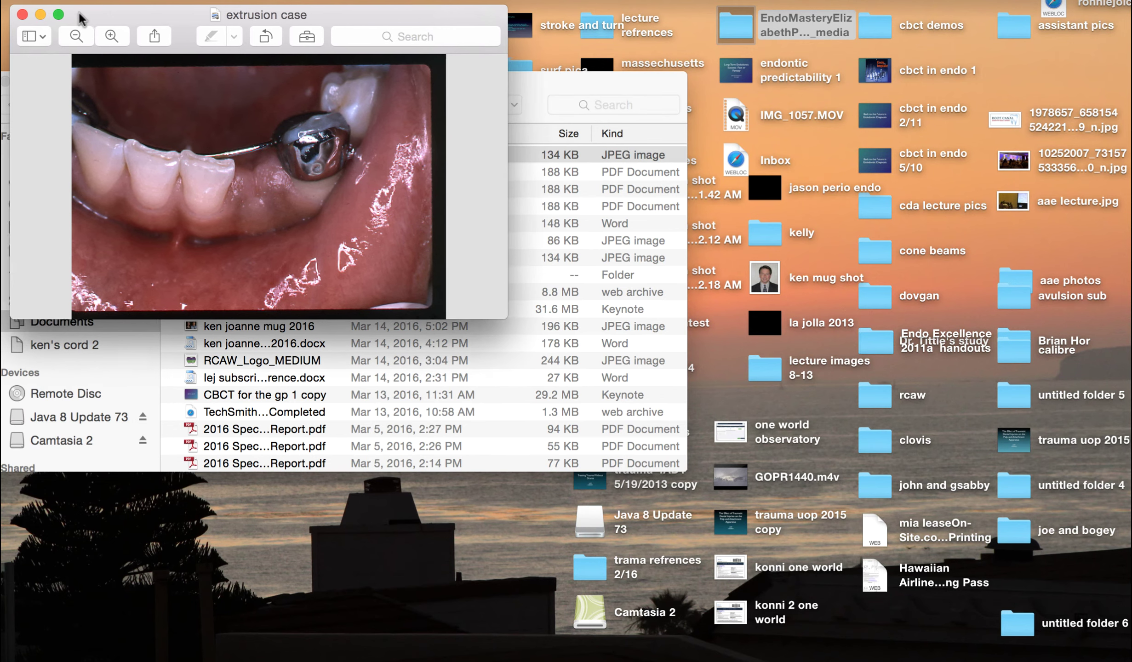
pyautogui.click(23, 16)
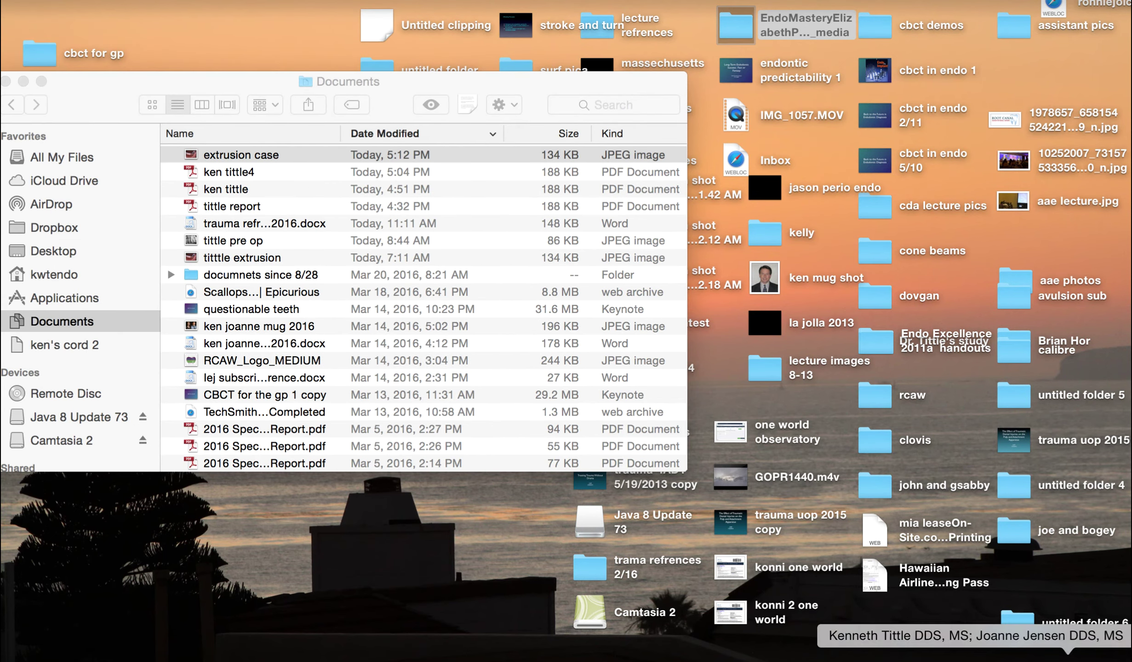
pyautogui.click(1068, 657)
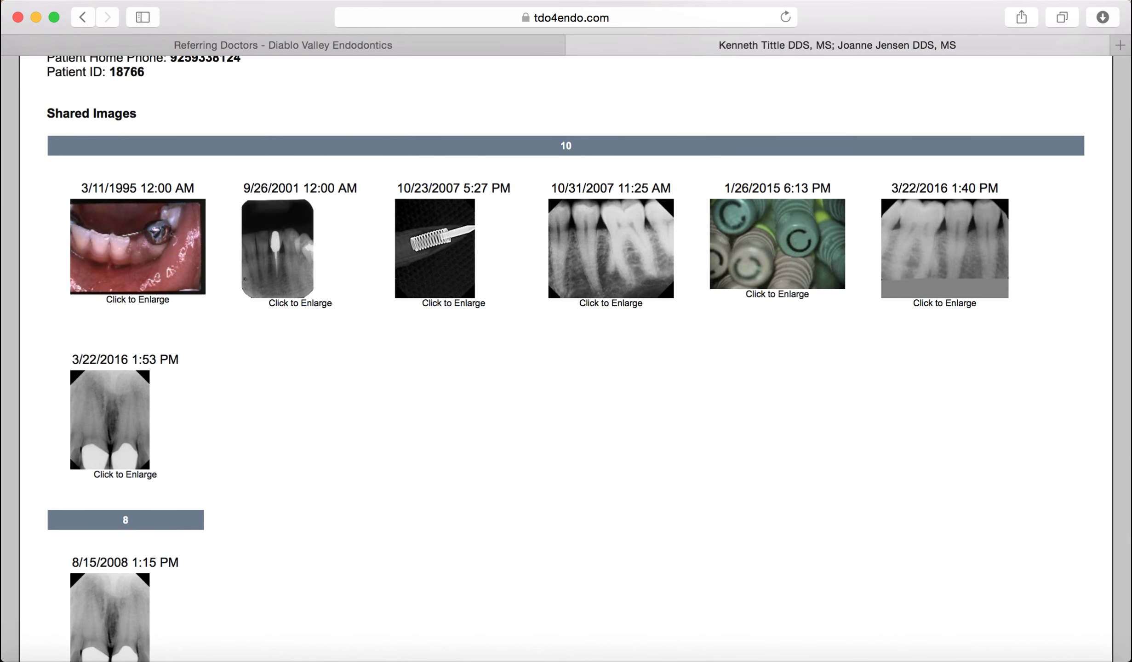
# Step: Set the patient search to search by Appointment Date
pyautogui.click(802, 2)
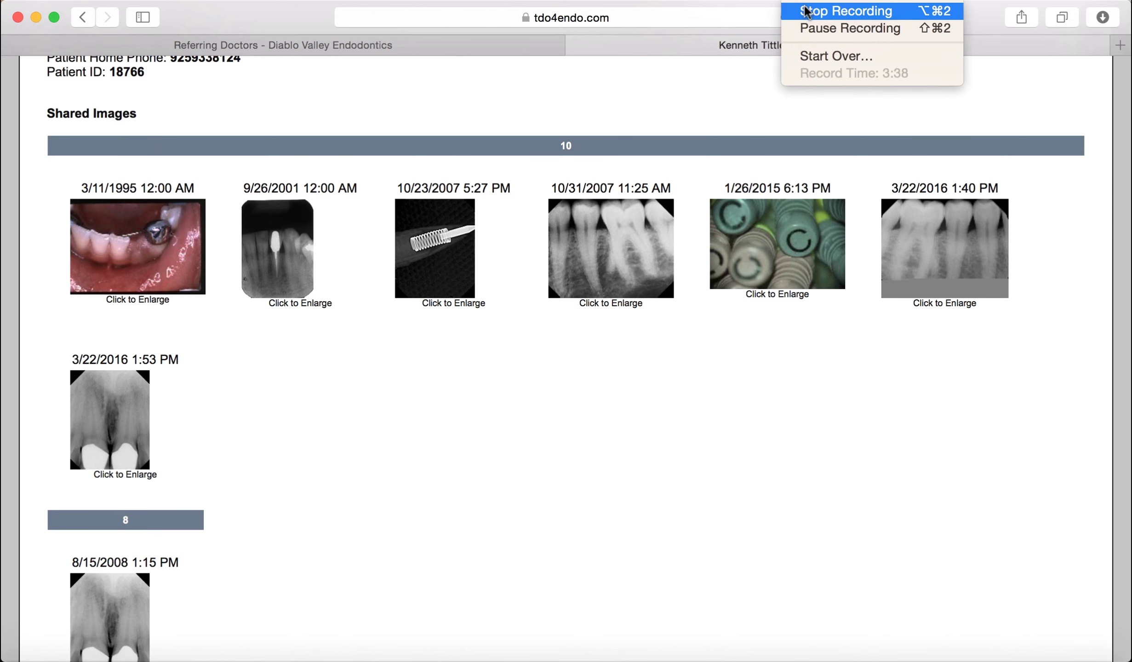
pyautogui.click(805, 10)
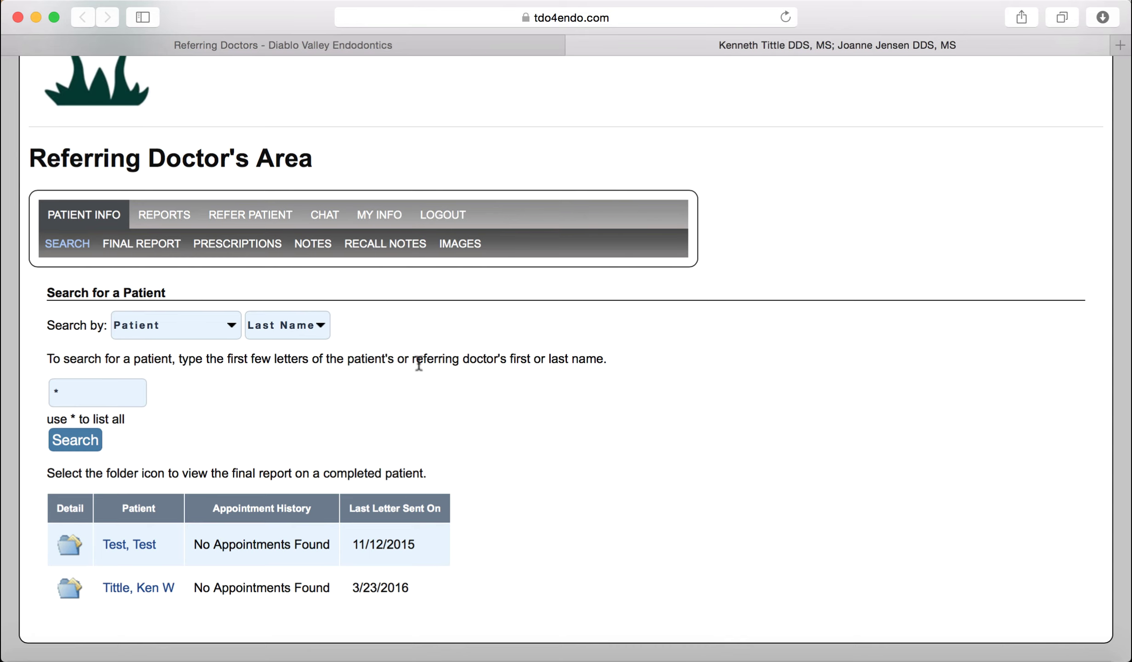
pyautogui.click(231, 328)
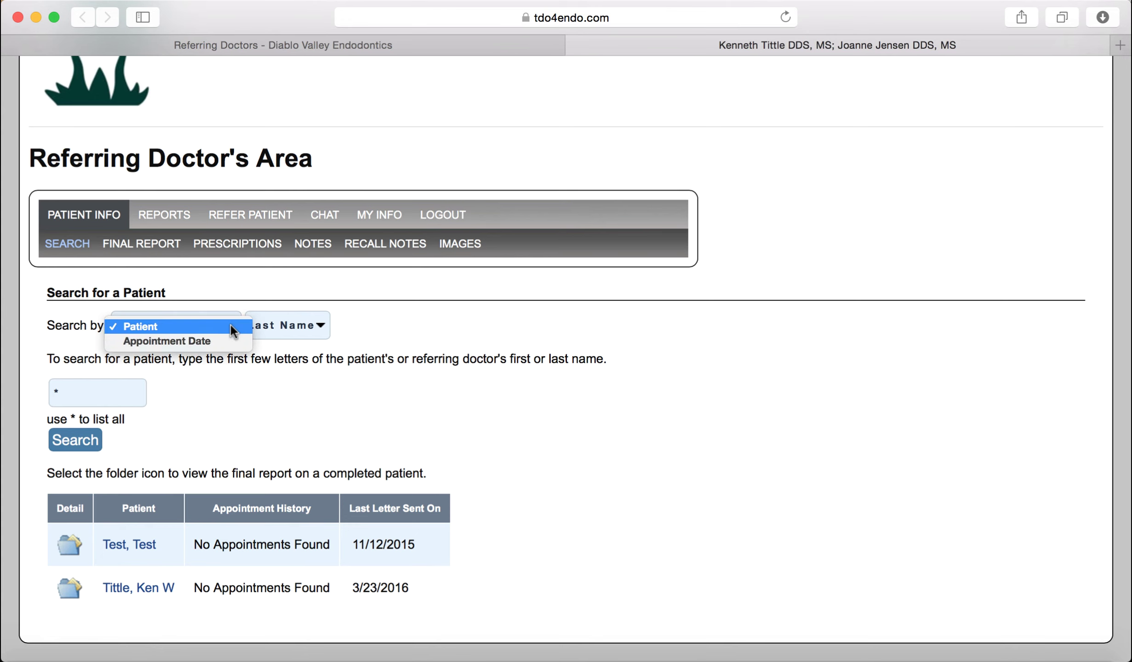
pyautogui.click(205, 340)
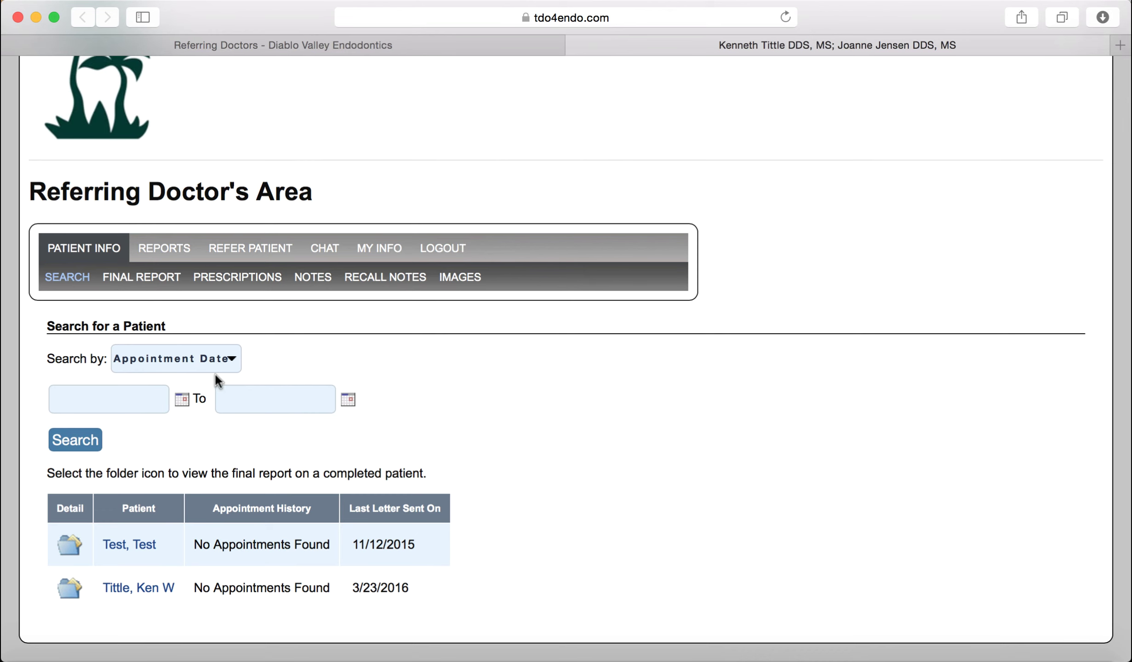
# Step: Set the appointment date range from March 7, 2016 to March 25, 2016
pyautogui.click(182, 403)
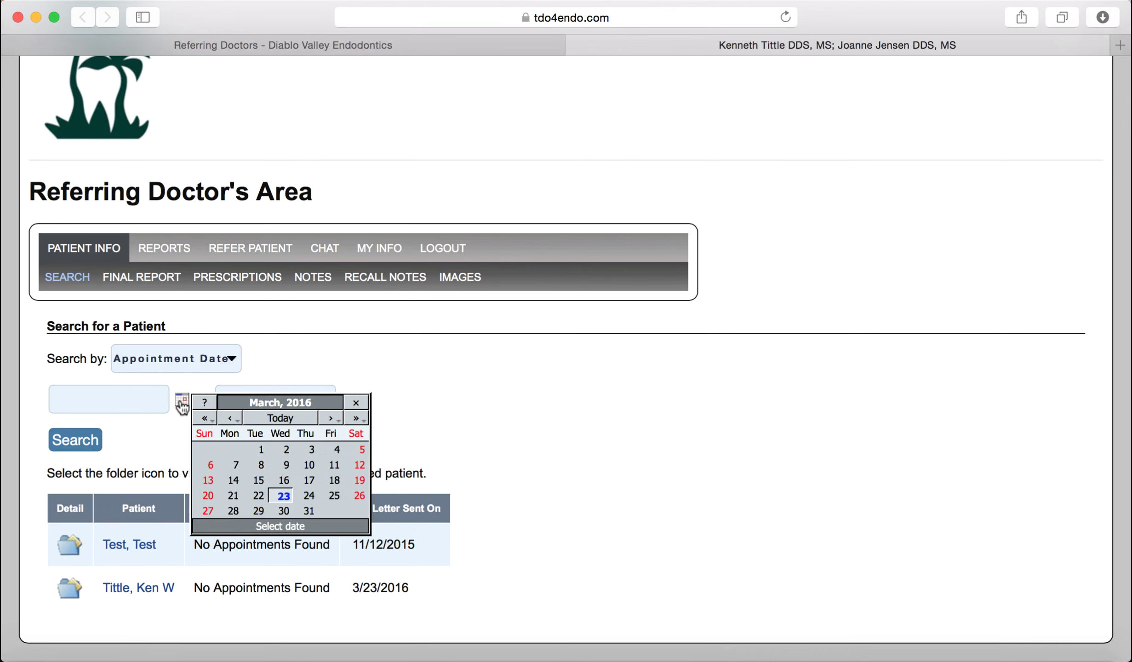
pyautogui.click(235, 460)
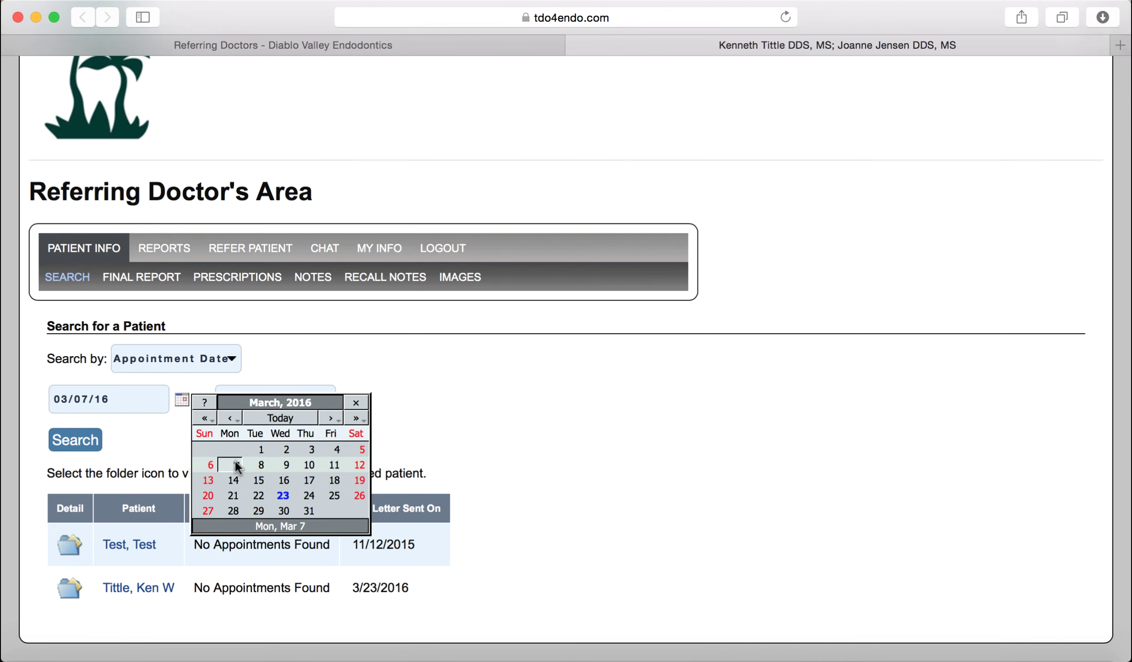
pyautogui.click(412, 400)
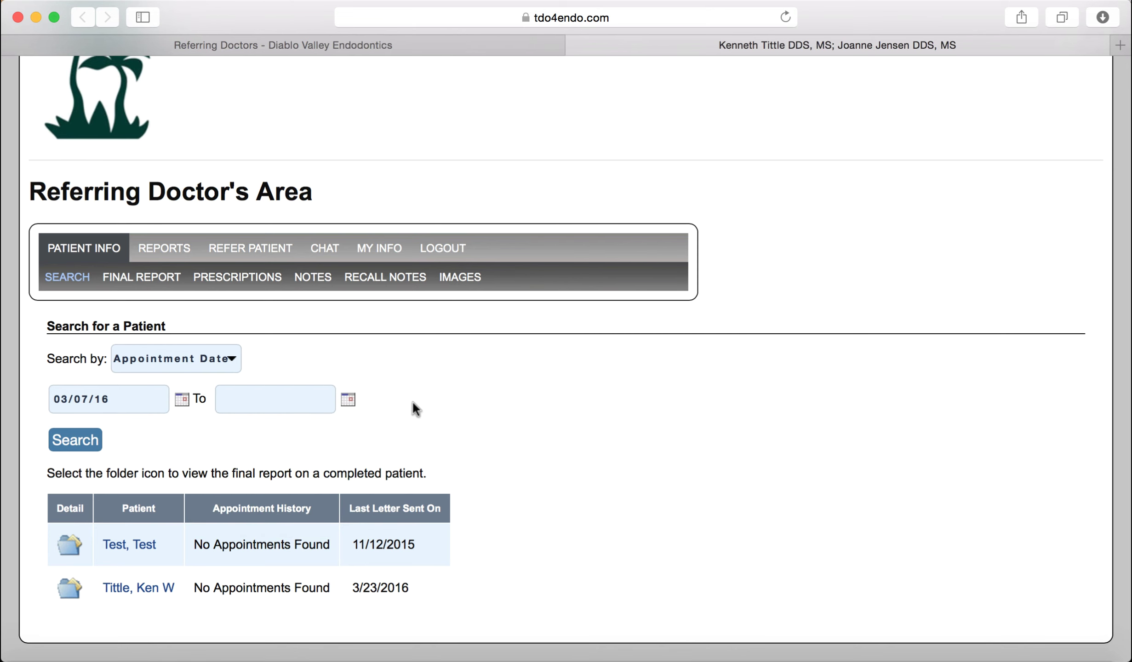
pyautogui.click(348, 399)
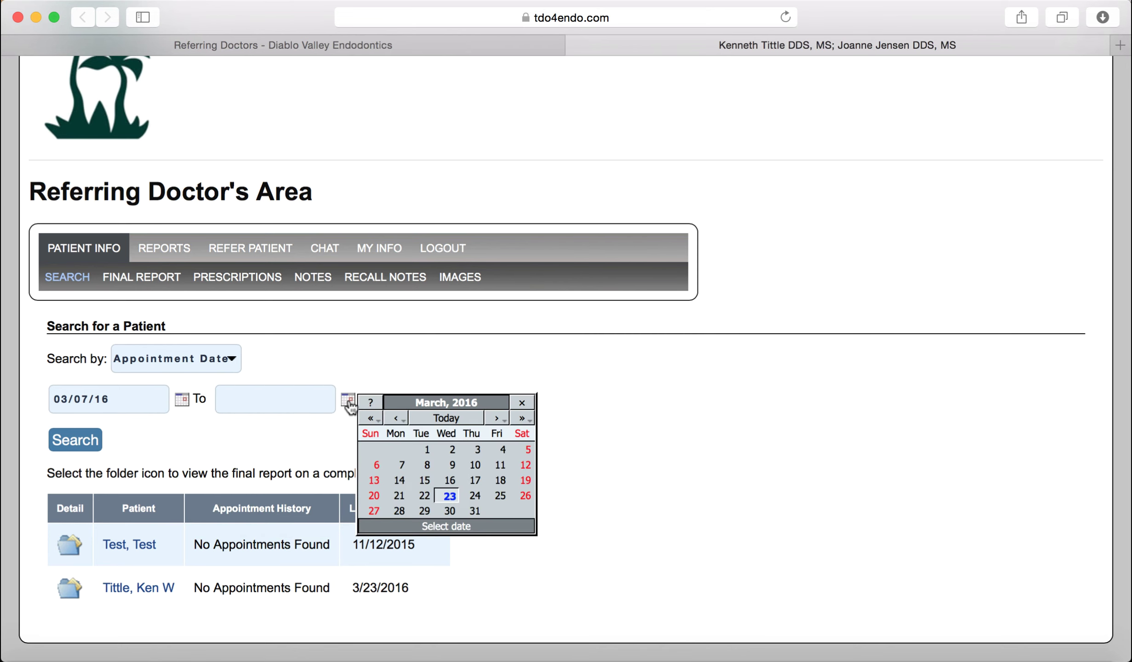
pyautogui.click(500, 496)
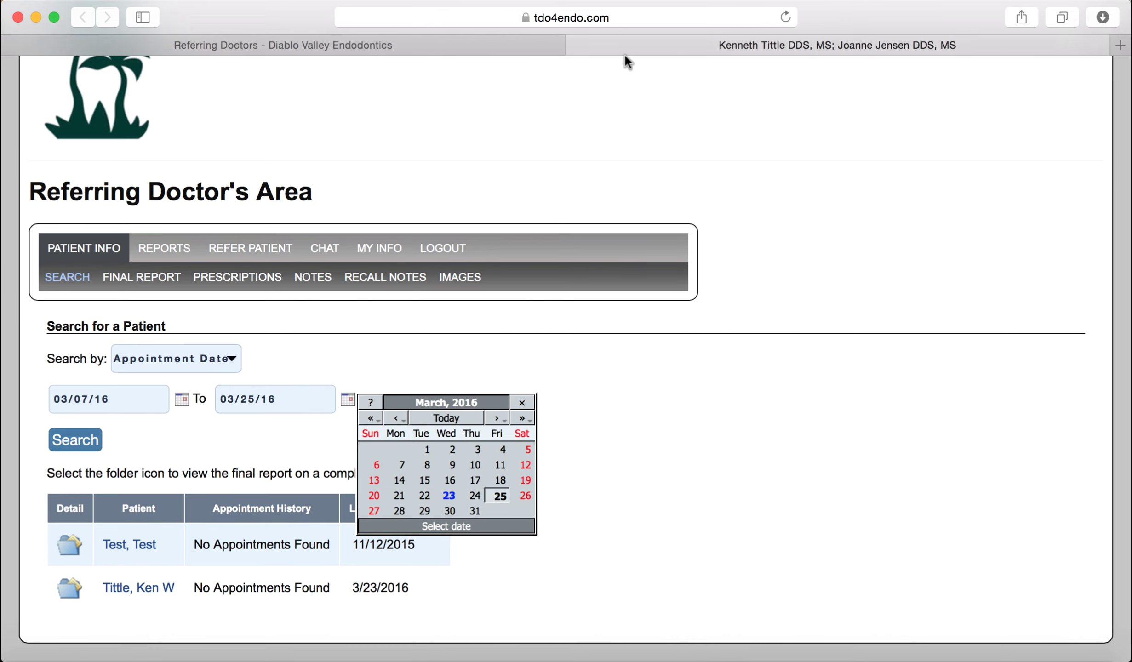
# Step: Close the tdo4endo tab to return to the Quick Referrals for Dentists page
pyautogui.click(575, 45)
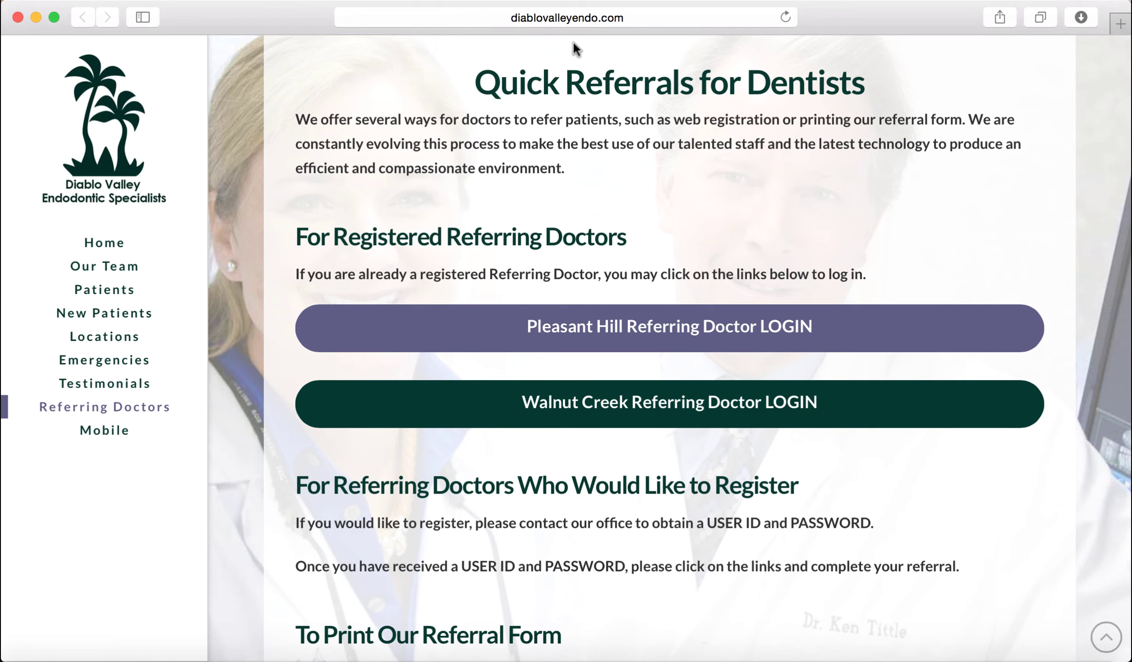